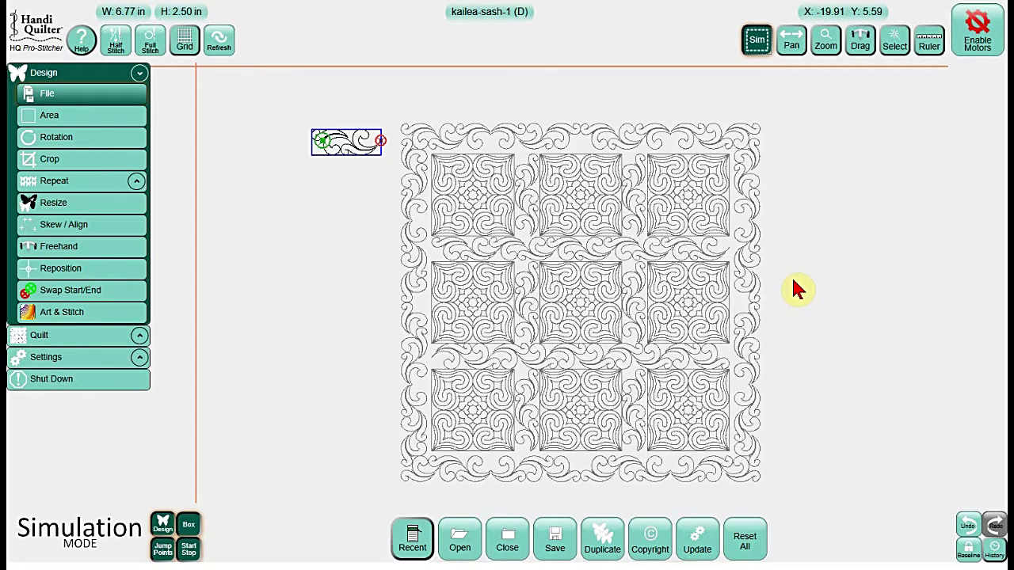
# List the canvas designs, Kailea Layout and kailea-sash-1, with kailea-sash-1 selected.
pyautogui.click(348, 156)
pyautogui.click(907, 46)
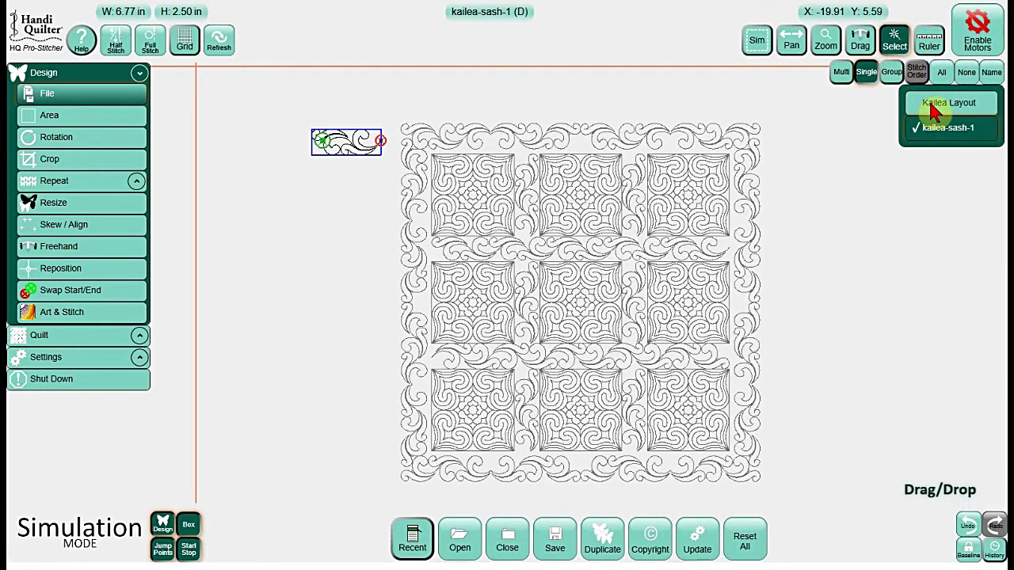
# Close the Kailea Layout and select the kailea-sash-1 design.
pyautogui.click(927, 101)
pyautogui.click(514, 542)
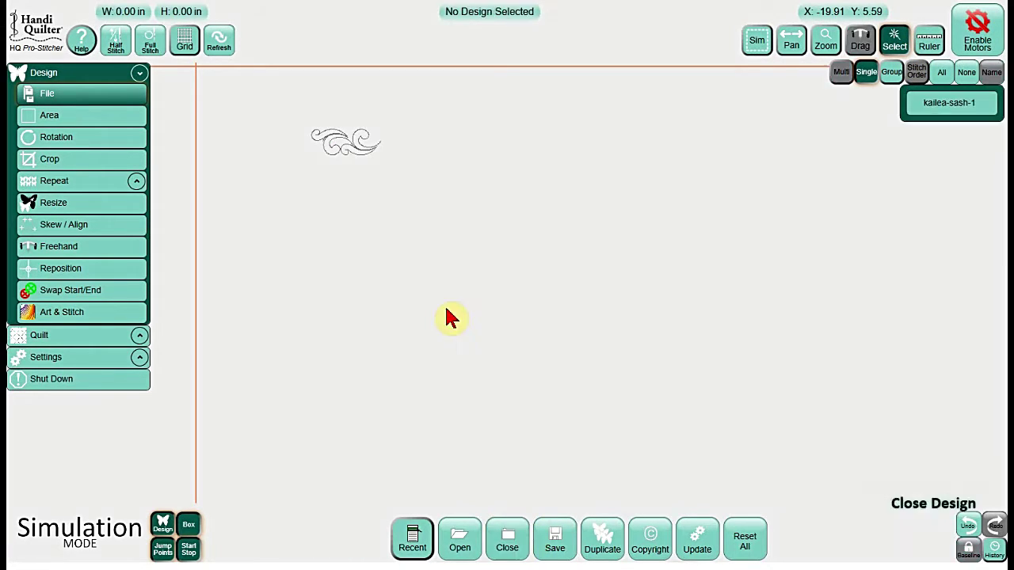
pyautogui.click(342, 143)
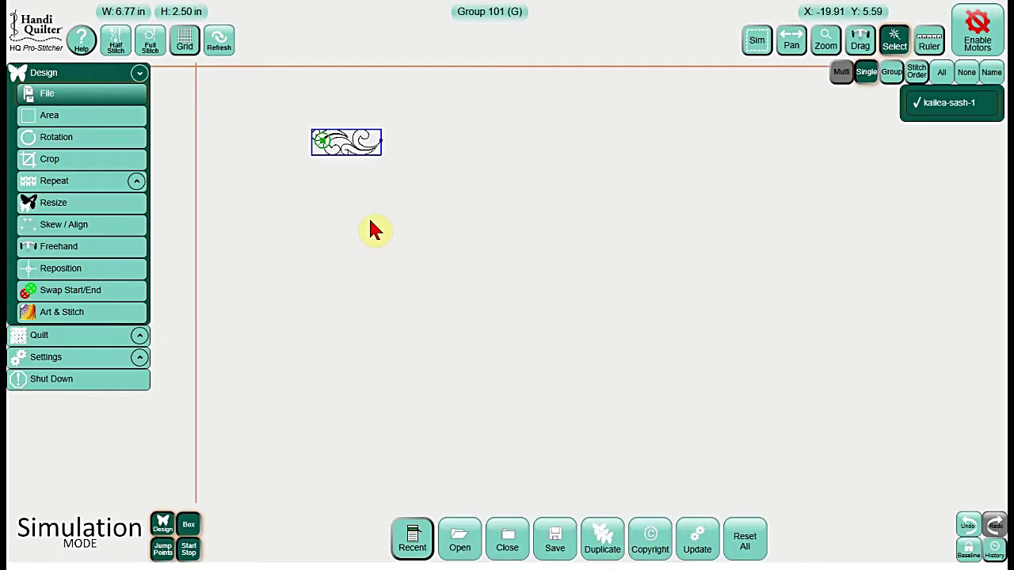
# Repeat kailea-sash-1 six times horizontally with Point 2 Point, baselined as a 35.15 x 2.50 in strip.
pyautogui.click(79, 185)
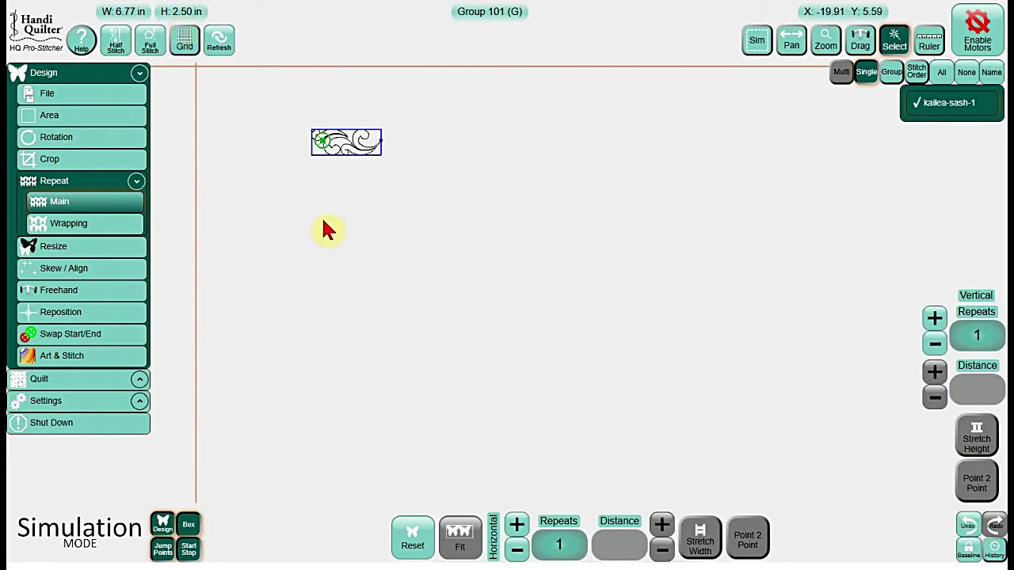
pyautogui.click(516, 526)
pyautogui.click(517, 526)
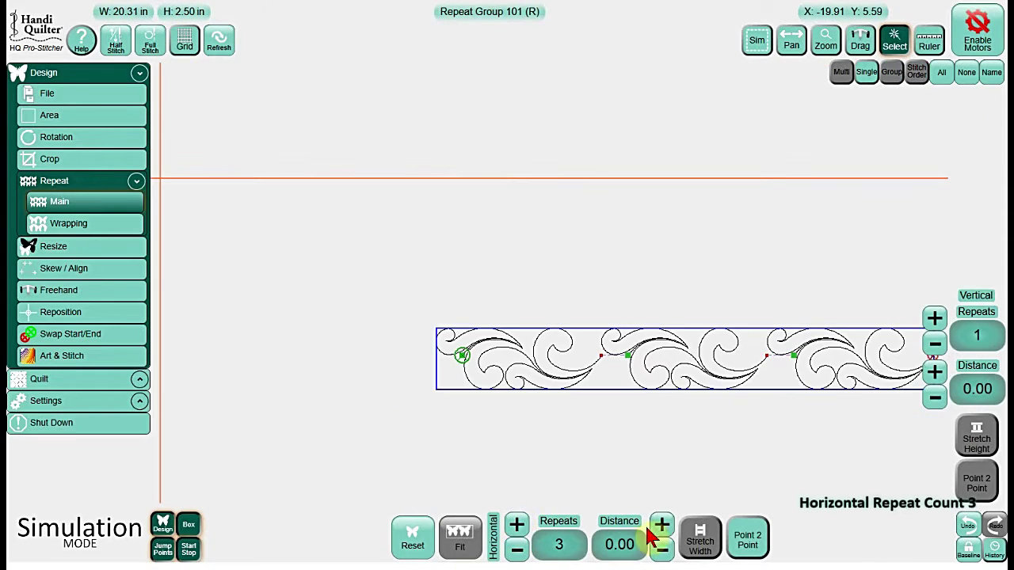
pyautogui.click(757, 544)
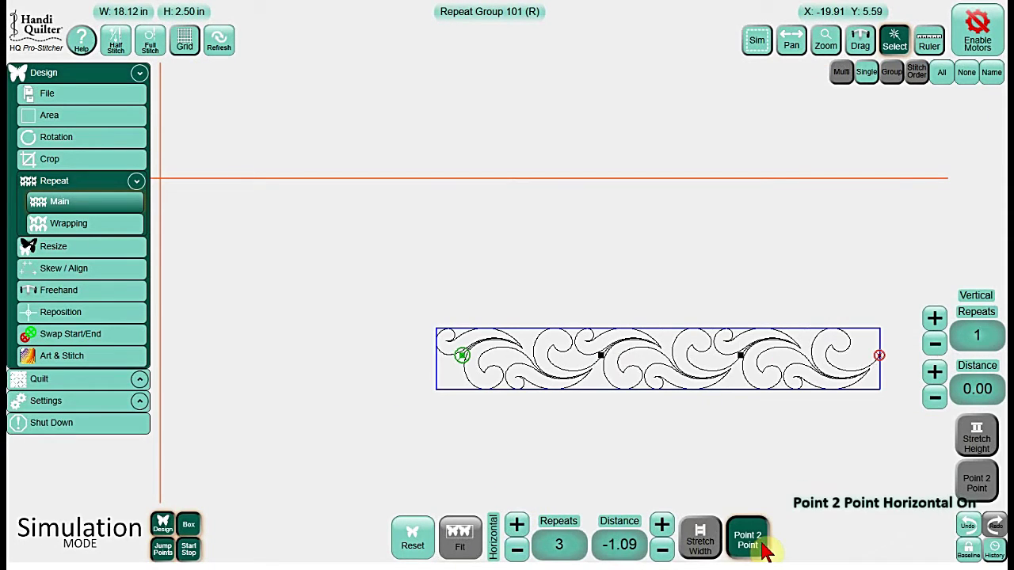
pyautogui.click(517, 525)
pyautogui.click(516, 525)
pyautogui.click(516, 526)
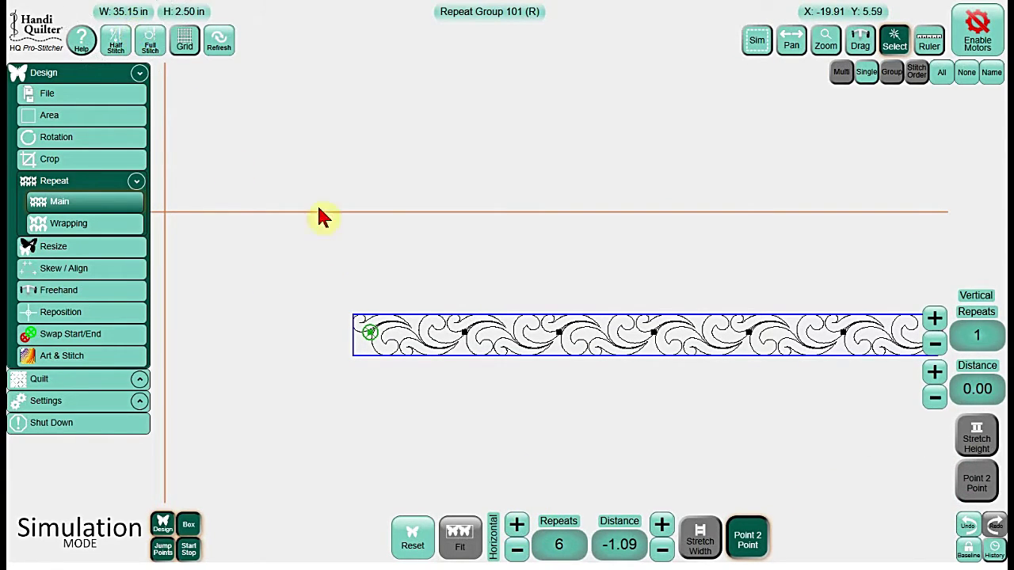
pyautogui.click(968, 548)
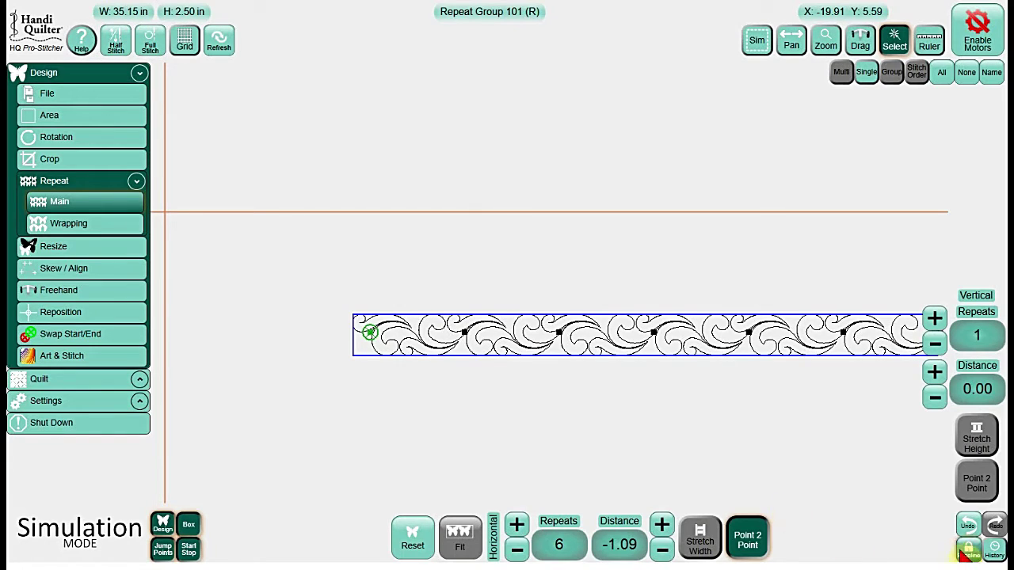
pyautogui.click(793, 44)
# Set the strip's stitch start to segment 64 and its end to segment 5969 of 5987.
pyautogui.moveTo(706, 290); pyautogui.dragTo(619, 252)
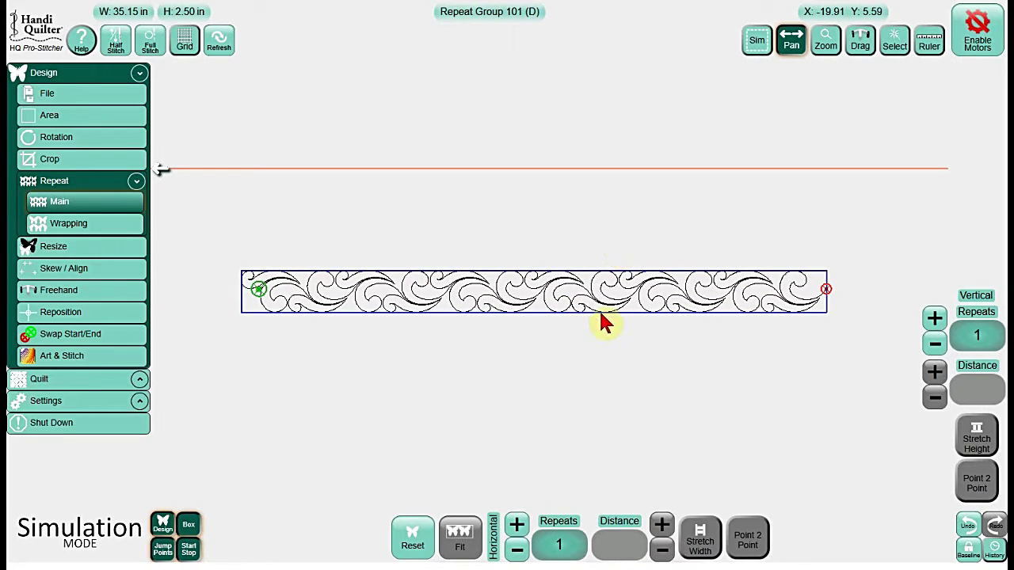
pyautogui.click(826, 291)
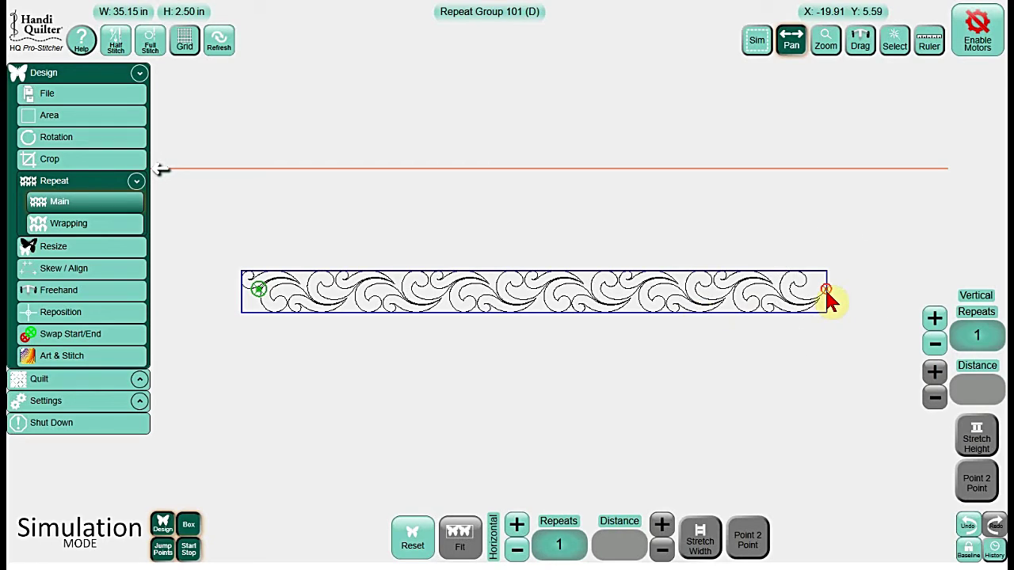
pyautogui.click(825, 290)
pyautogui.click(259, 290)
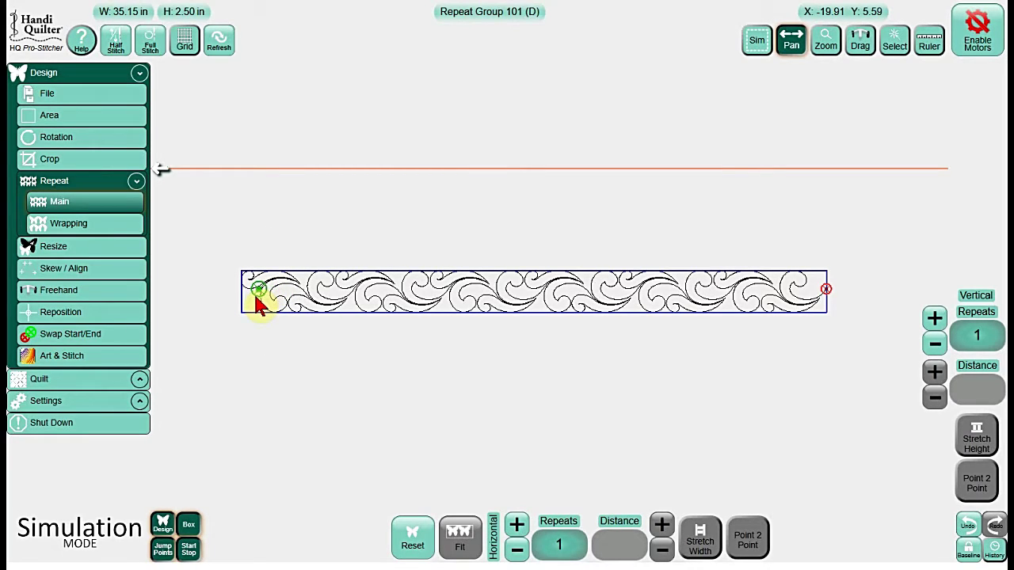
pyautogui.click(92, 382)
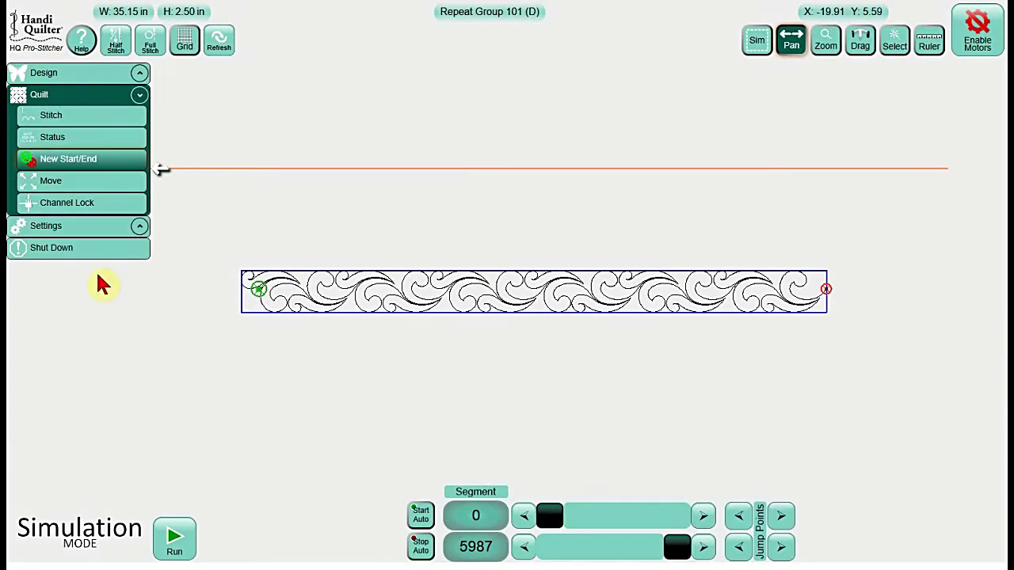
pyautogui.click(72, 162)
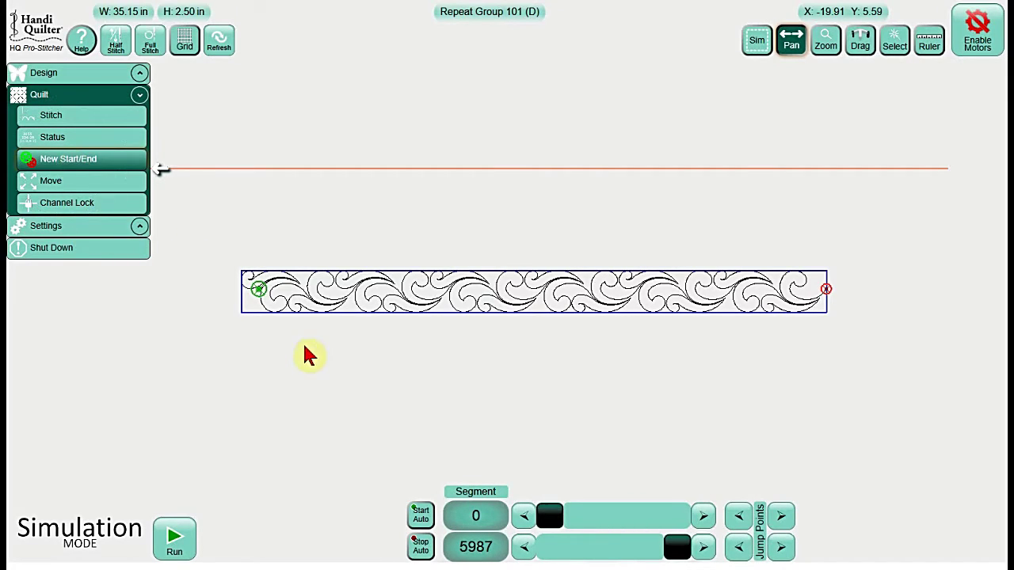
pyautogui.click(703, 516)
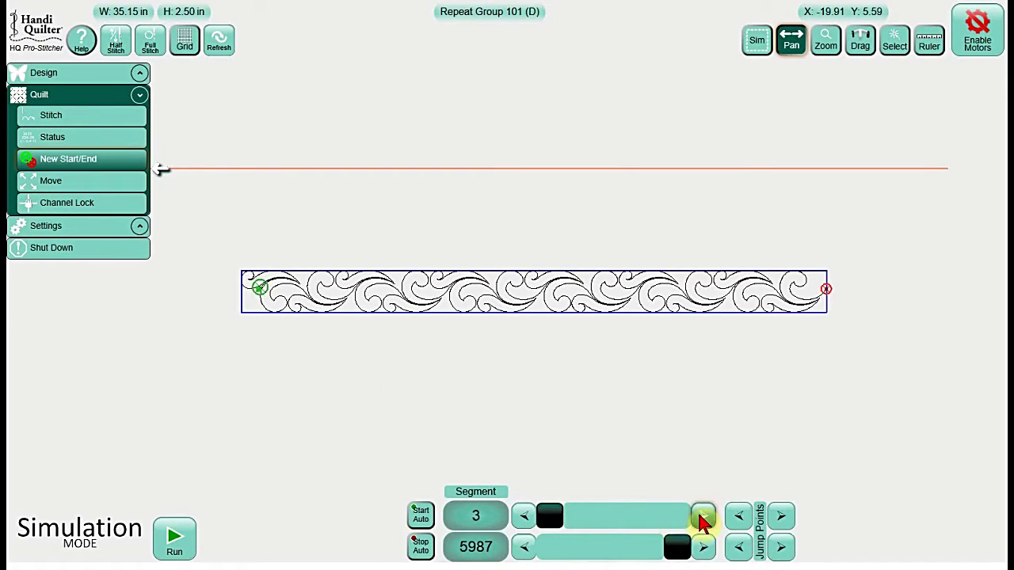
pyautogui.moveTo(703, 519); pyautogui.dragTo(702, 519)
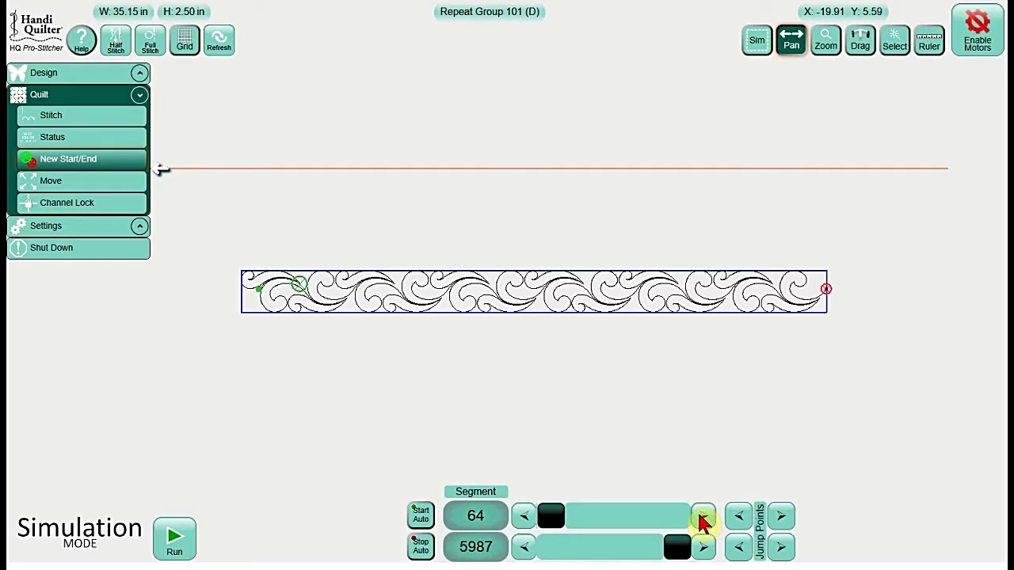
pyautogui.click(703, 519)
pyautogui.click(529, 517)
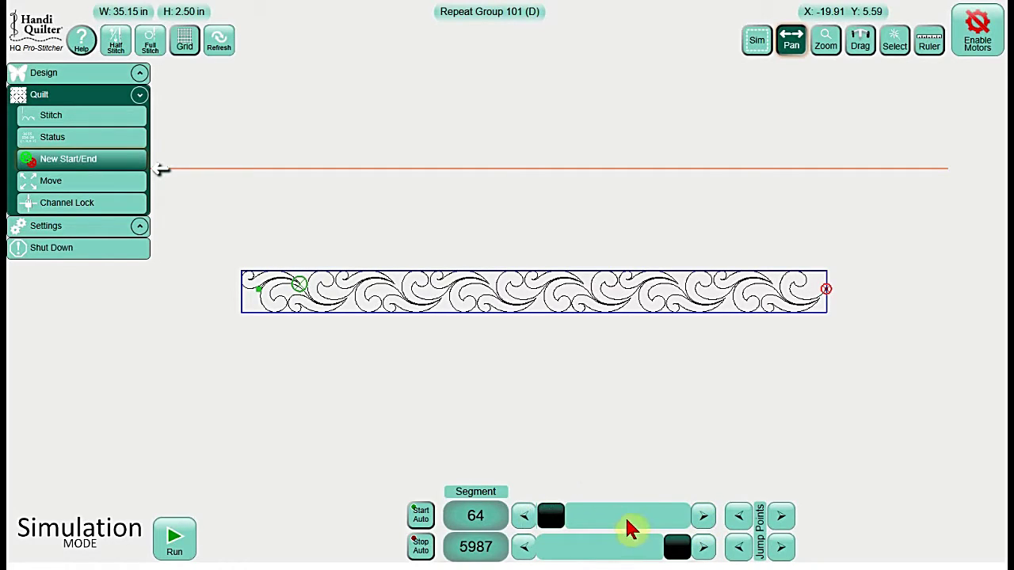
pyautogui.click(524, 549)
pyautogui.moveTo(525, 549); pyautogui.dragTo(525, 549)
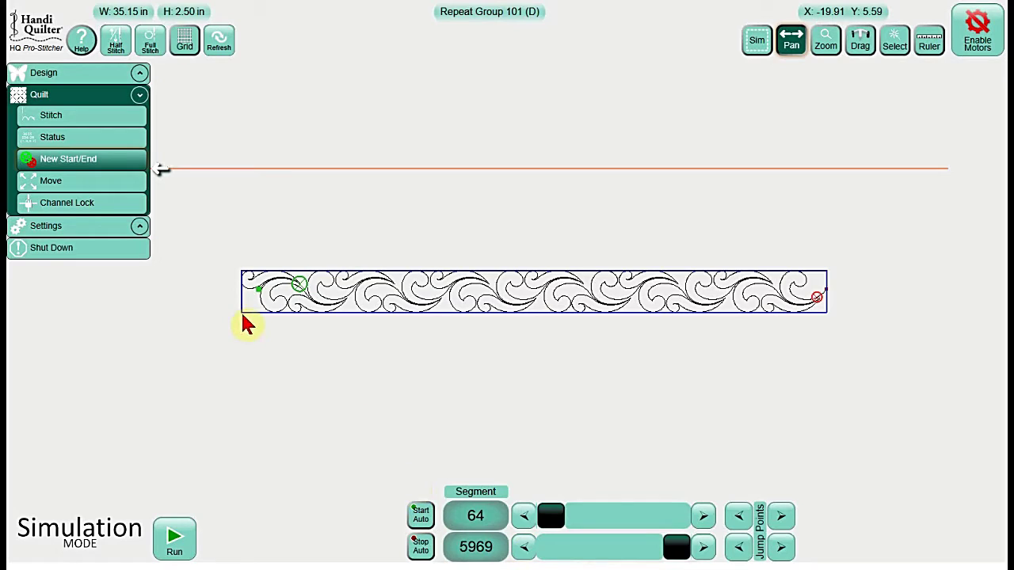
# Crop the border at its Start-End points and baseline it at 34.75 x 2.50 in.
pyautogui.click(79, 73)
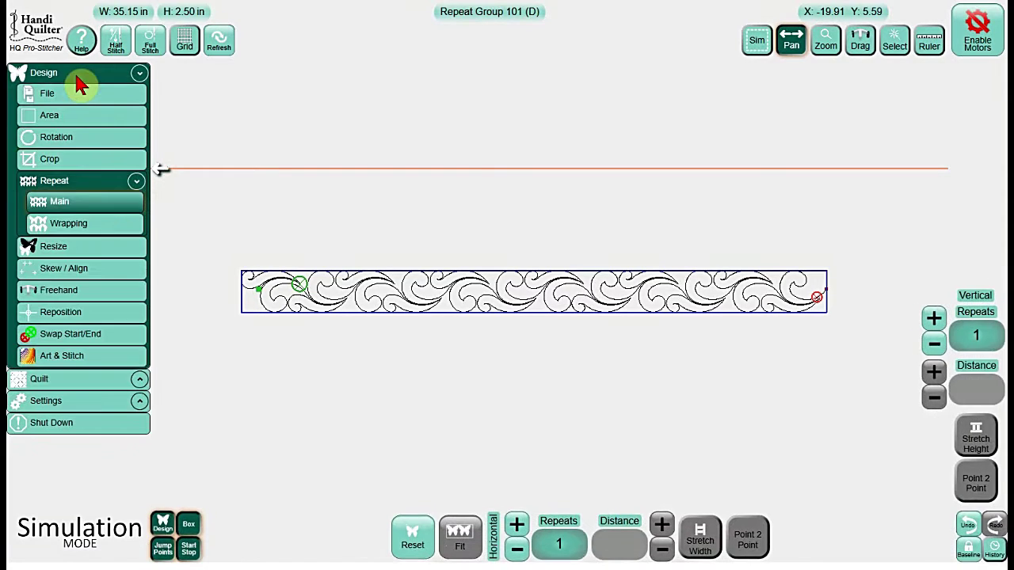
pyautogui.click(91, 161)
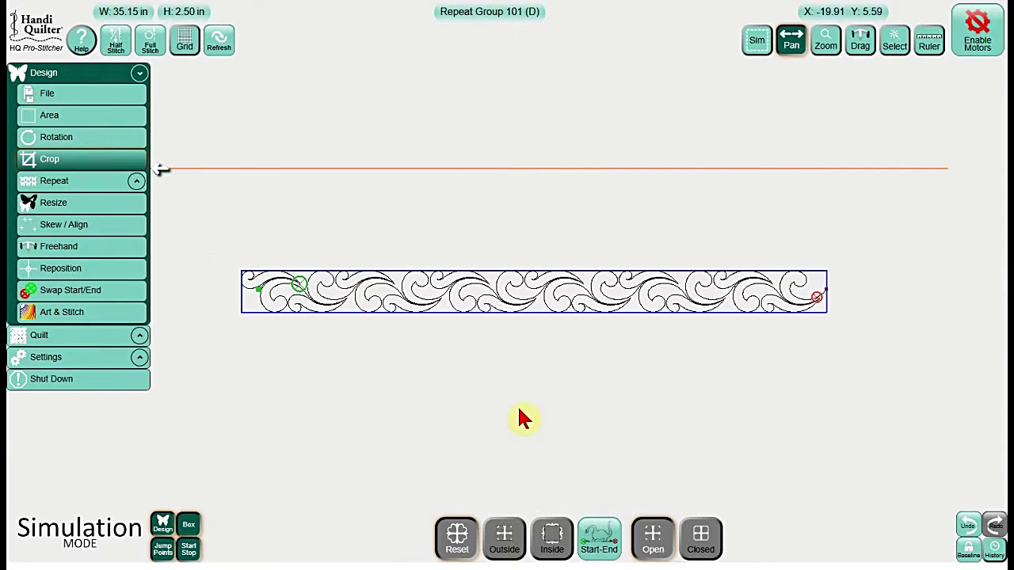
pyautogui.click(588, 539)
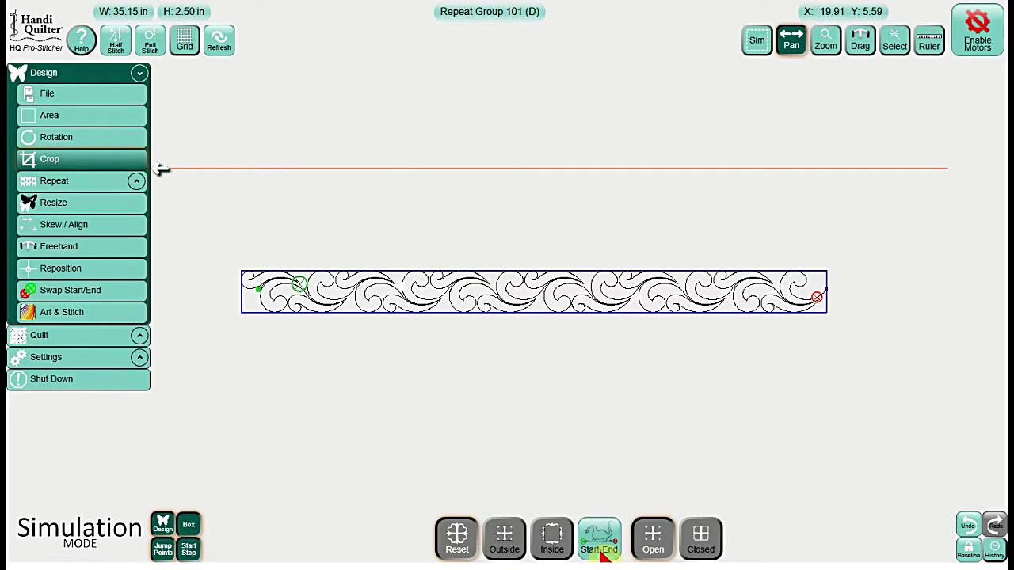
pyautogui.click(588, 555)
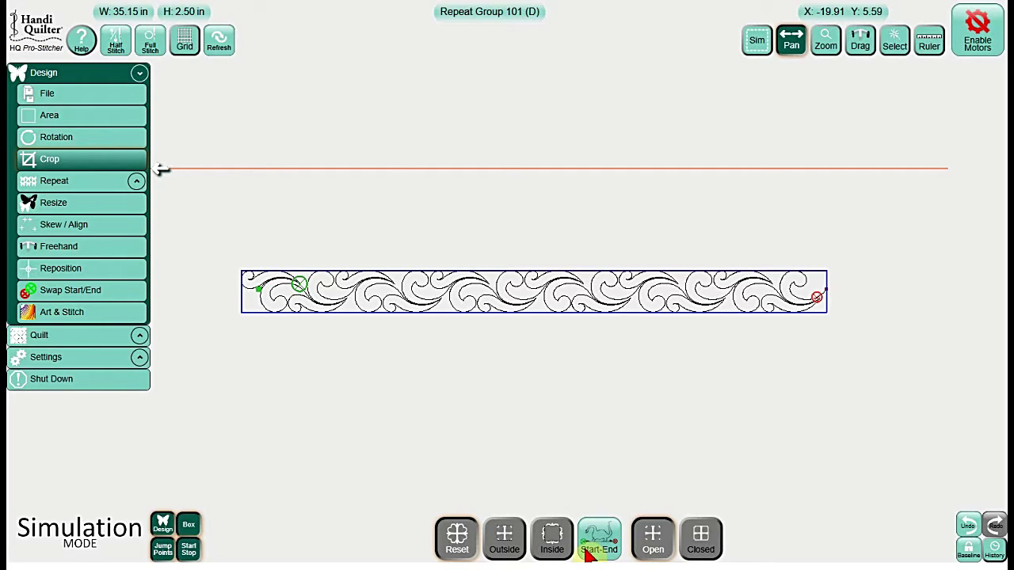
pyautogui.click(593, 539)
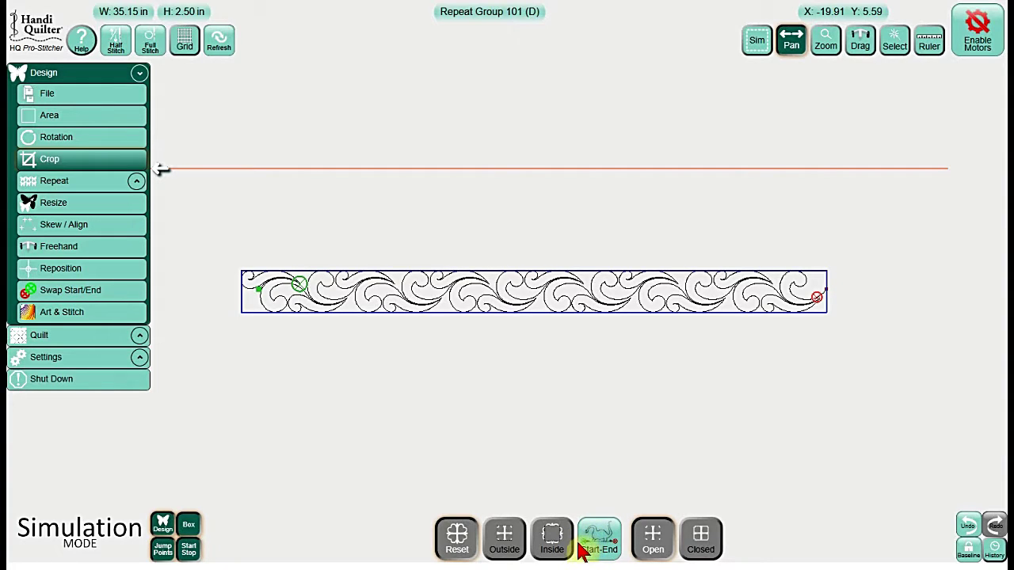
pyautogui.click(591, 555)
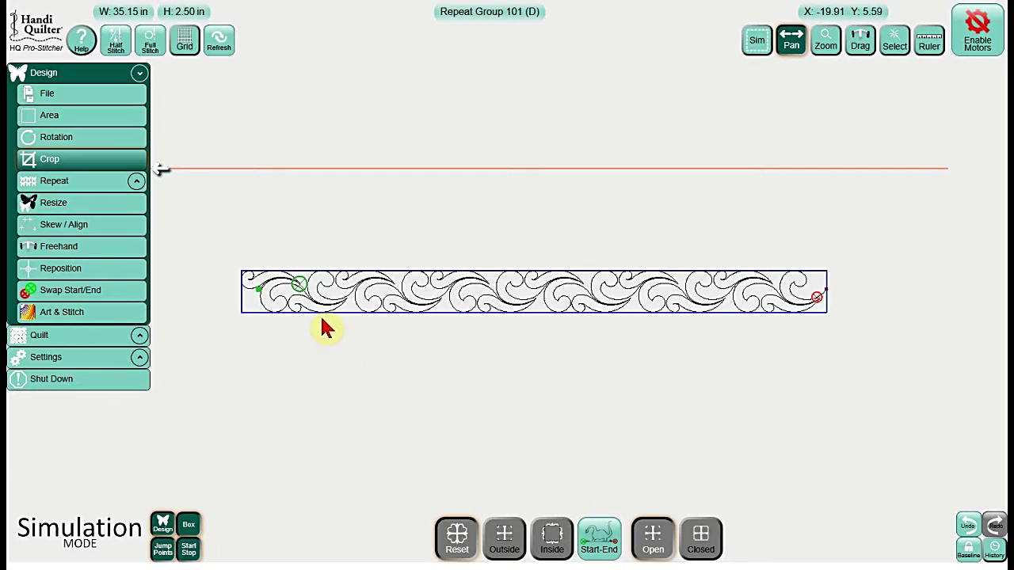
pyautogui.click(301, 295)
pyautogui.click(602, 546)
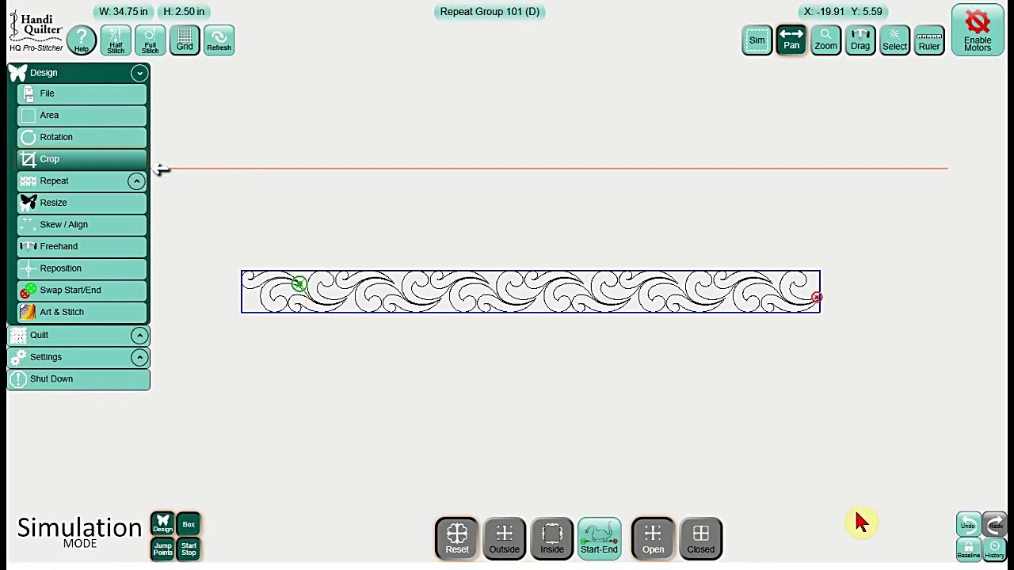
pyautogui.click(969, 549)
# Pull the end point back to segment 1418 and crop Start-End to 9.21 x 2.50 in.
pyautogui.click(84, 336)
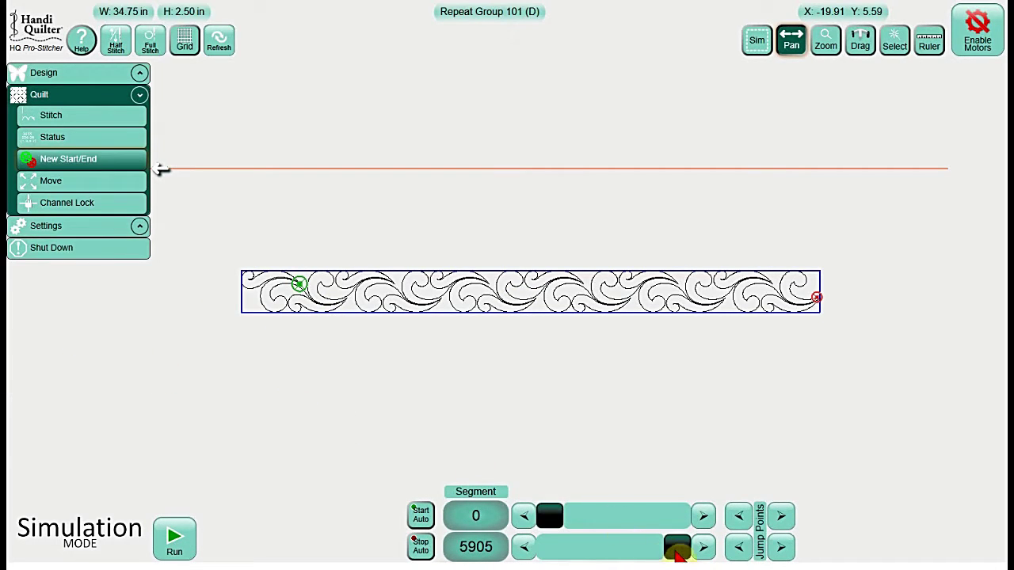
pyautogui.moveTo(679, 557); pyautogui.dragTo(556, 556)
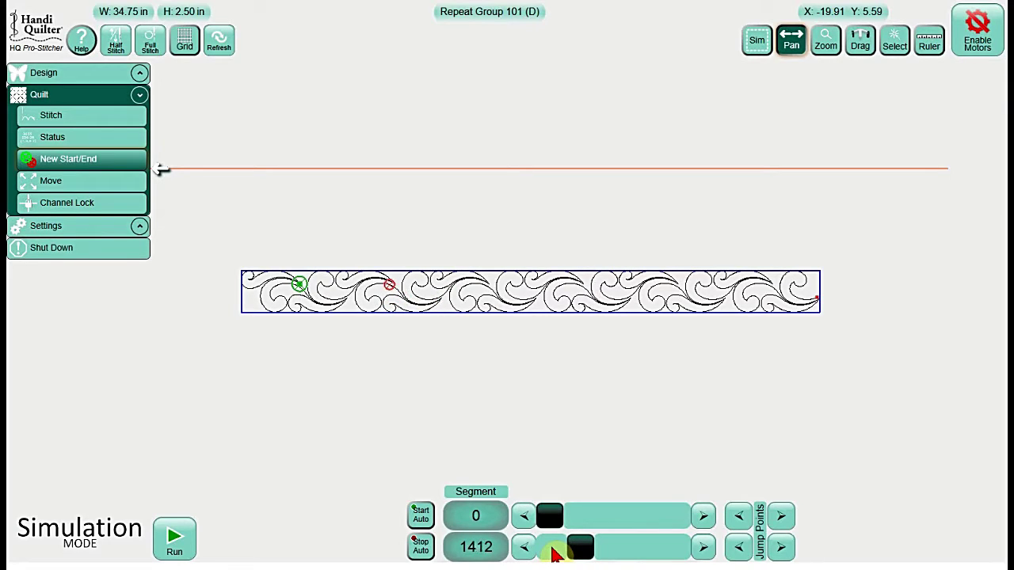
pyautogui.click(705, 551)
pyautogui.click(705, 551)
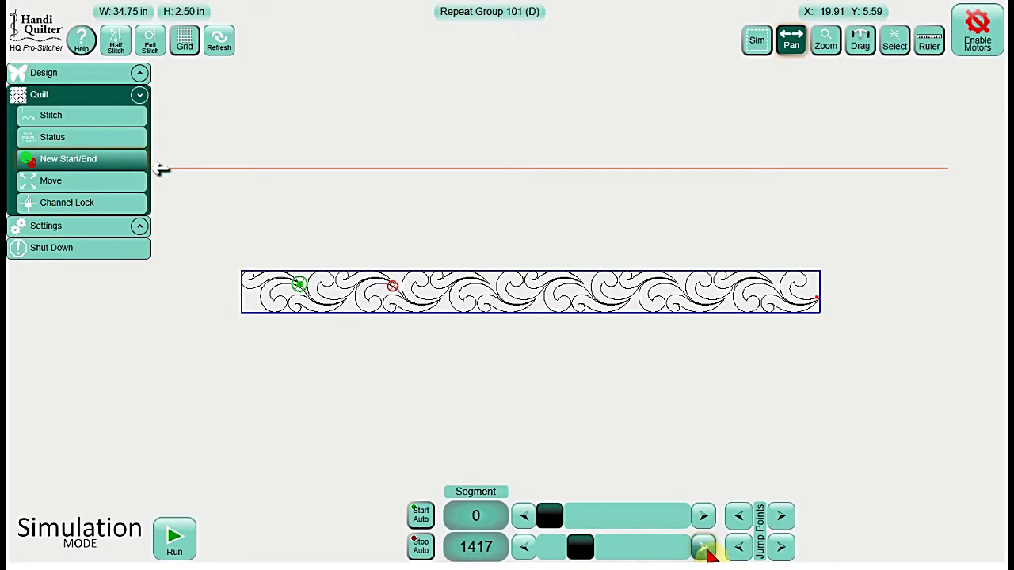
pyautogui.click(705, 551)
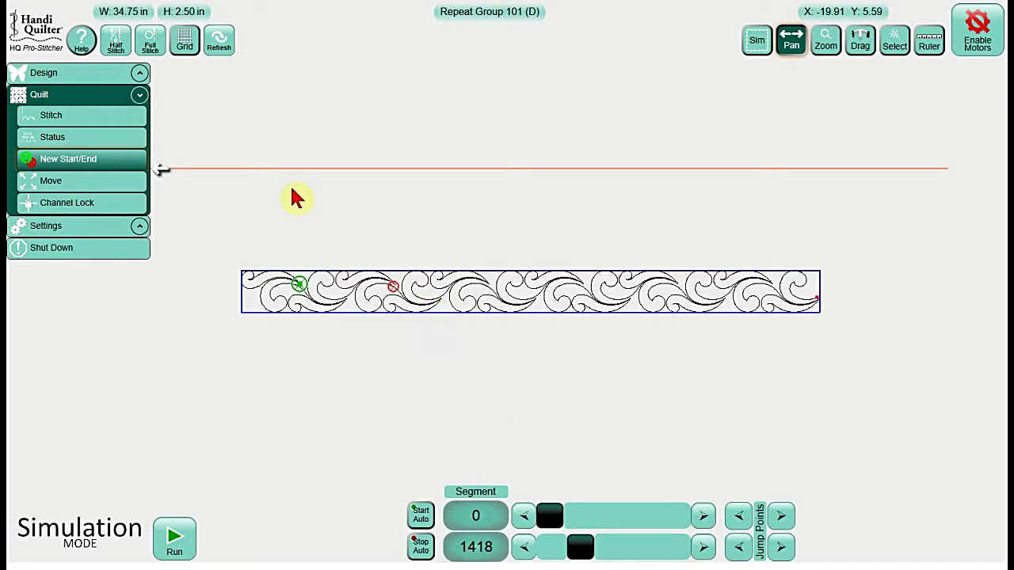
pyautogui.click(77, 79)
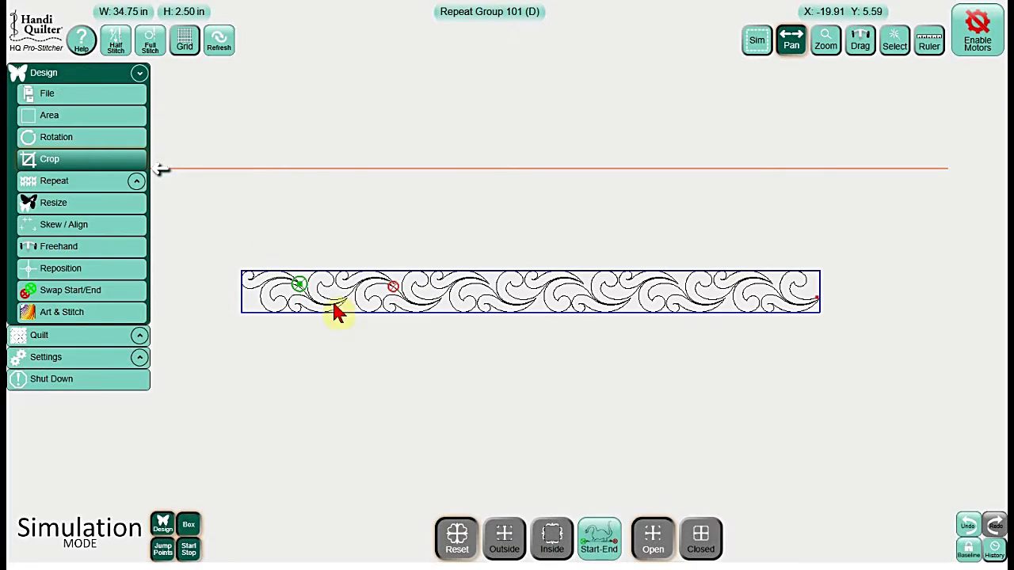
pyautogui.click(598, 538)
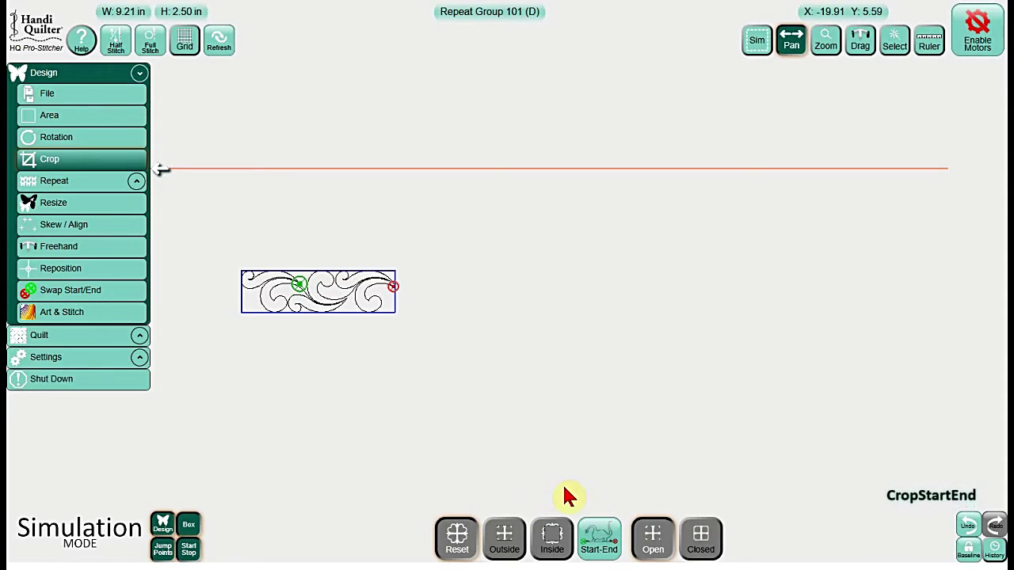
# Commit the 9.21-inch cropped unit as baseline and bring up the file options.
pyautogui.click(968, 547)
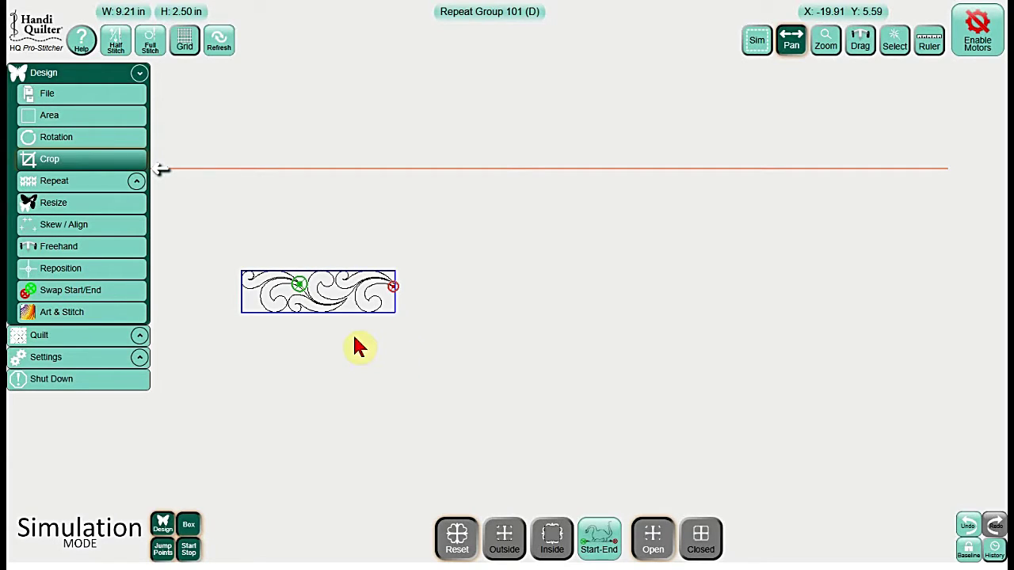
pyautogui.click(331, 302)
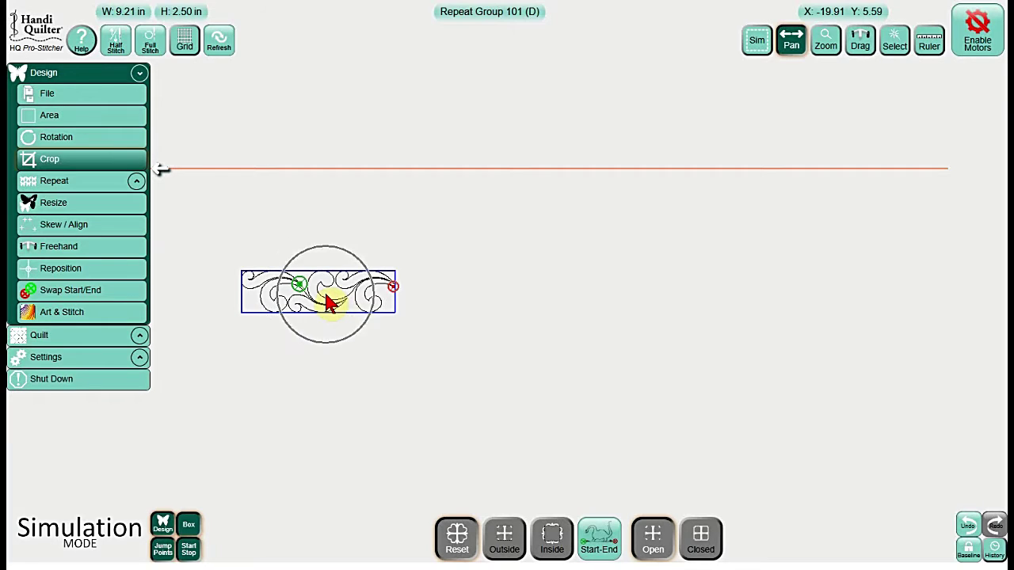
pyautogui.click(99, 94)
# Close the current design and open kailea-sash-1.hqf, centred at 6.77 x 2.50 in.
pyautogui.click(516, 547)
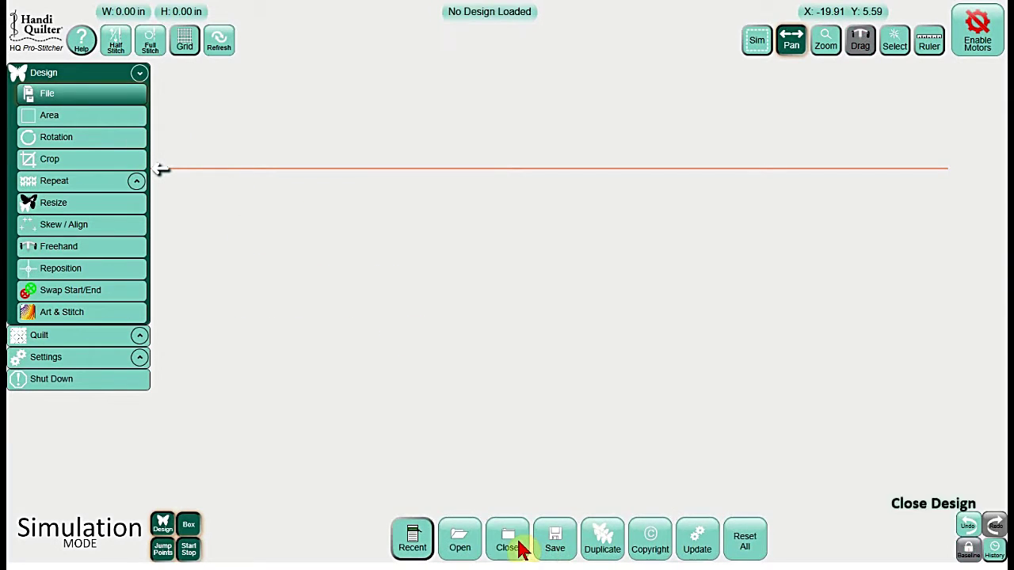
pyautogui.click(458, 542)
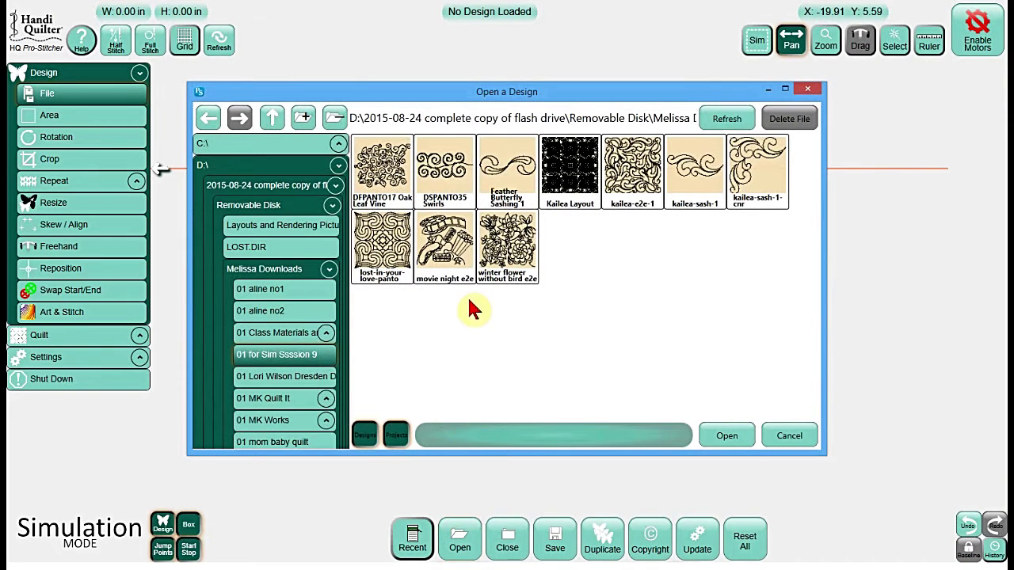
pyautogui.click(696, 194)
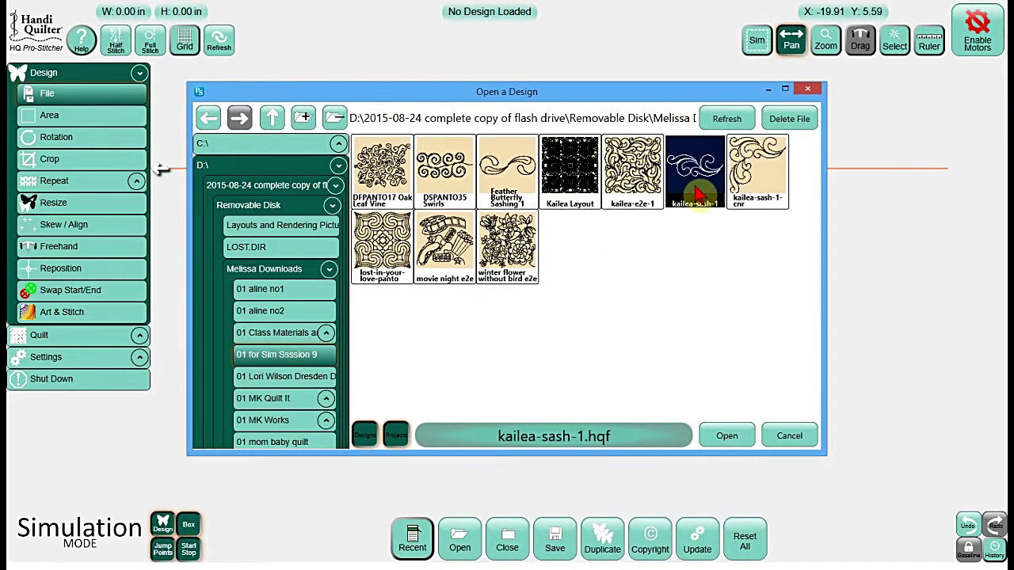
pyautogui.click(701, 418)
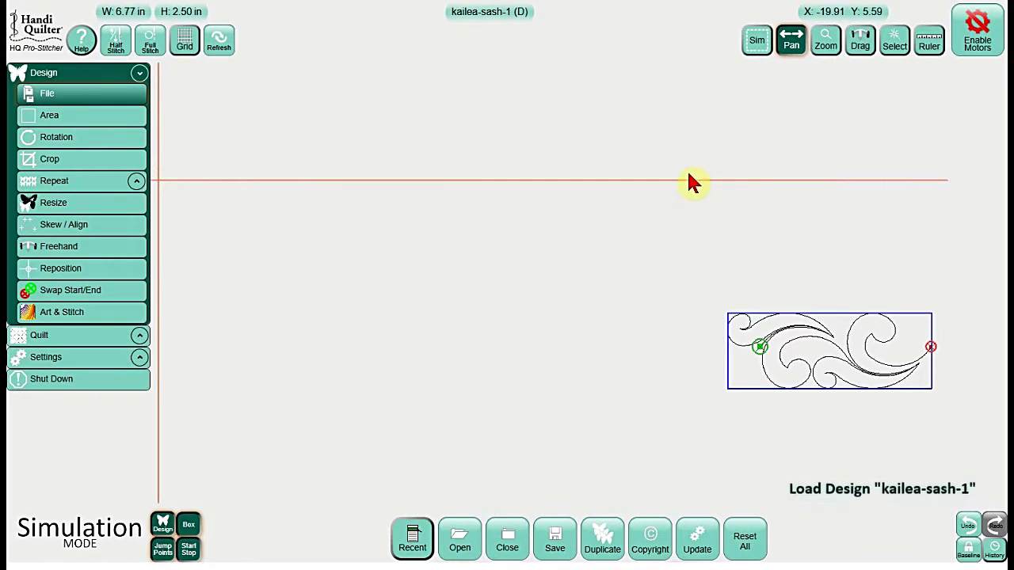
pyautogui.moveTo(725, 293); pyautogui.dragTo(412, 246)
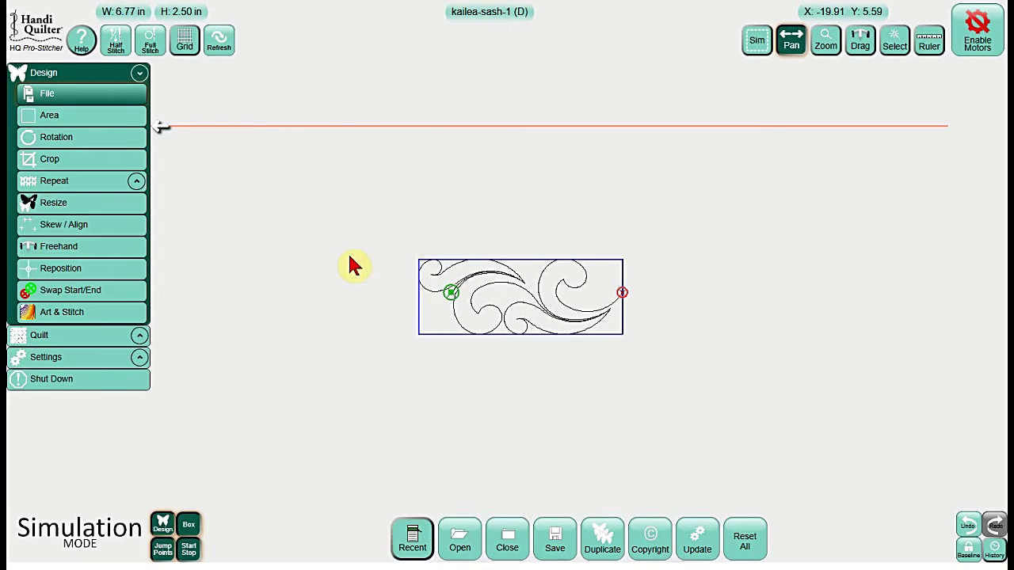
# Make 2 horizontal Point 2 Point repeats of the sash and baseline them at 12.45 in.
pyautogui.click(75, 182)
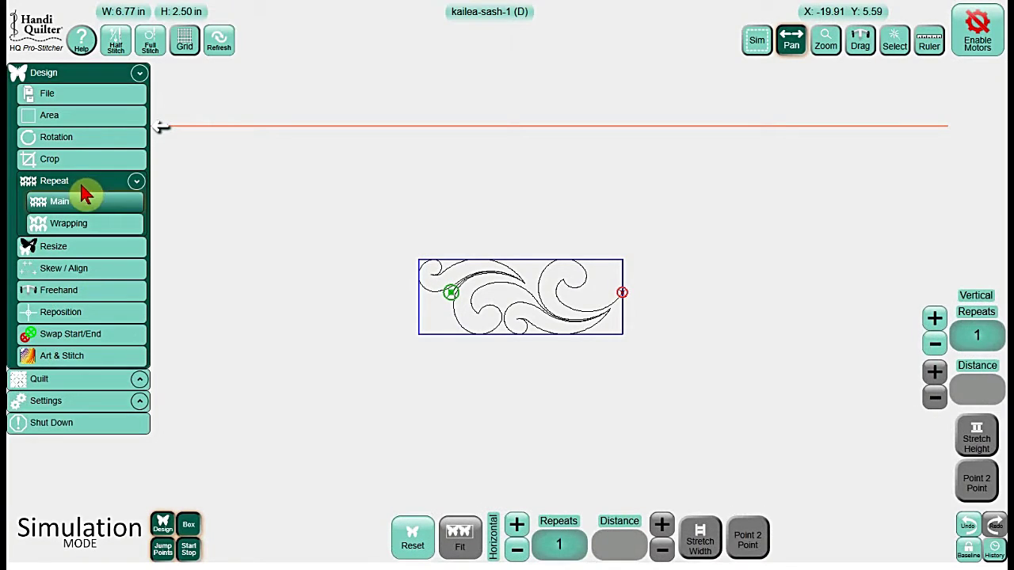
pyautogui.click(517, 527)
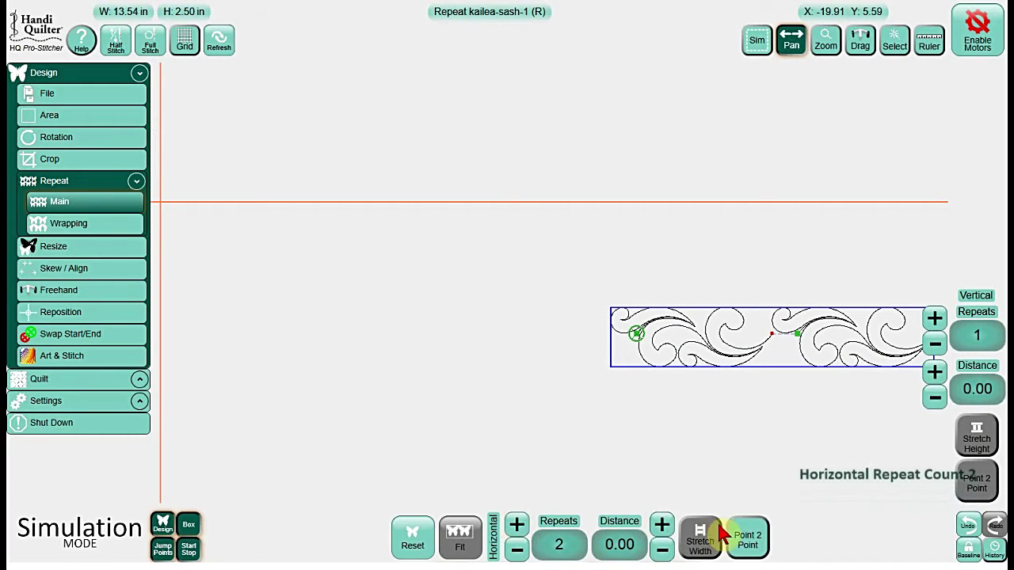
pyautogui.click(748, 543)
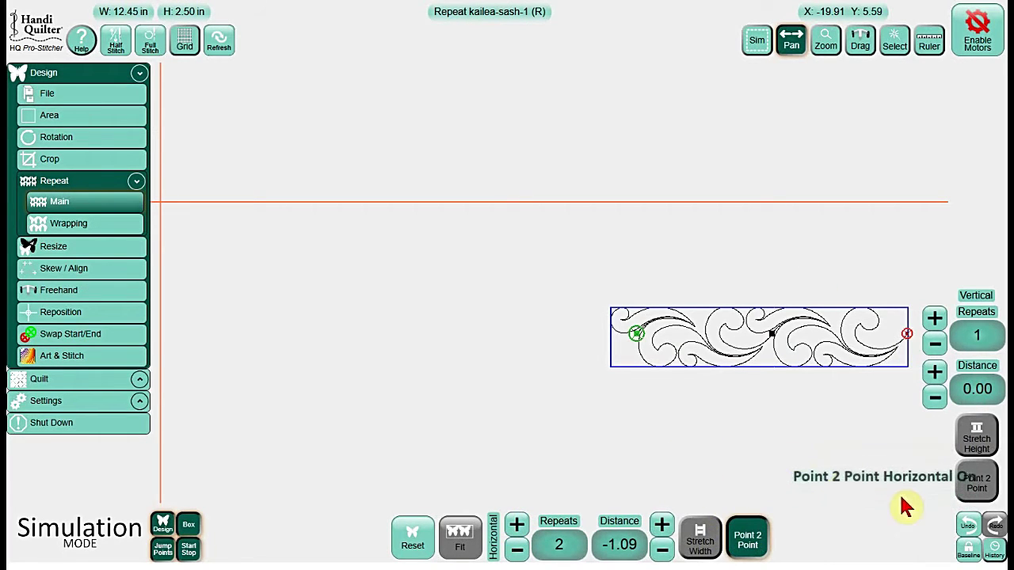
pyautogui.click(968, 548)
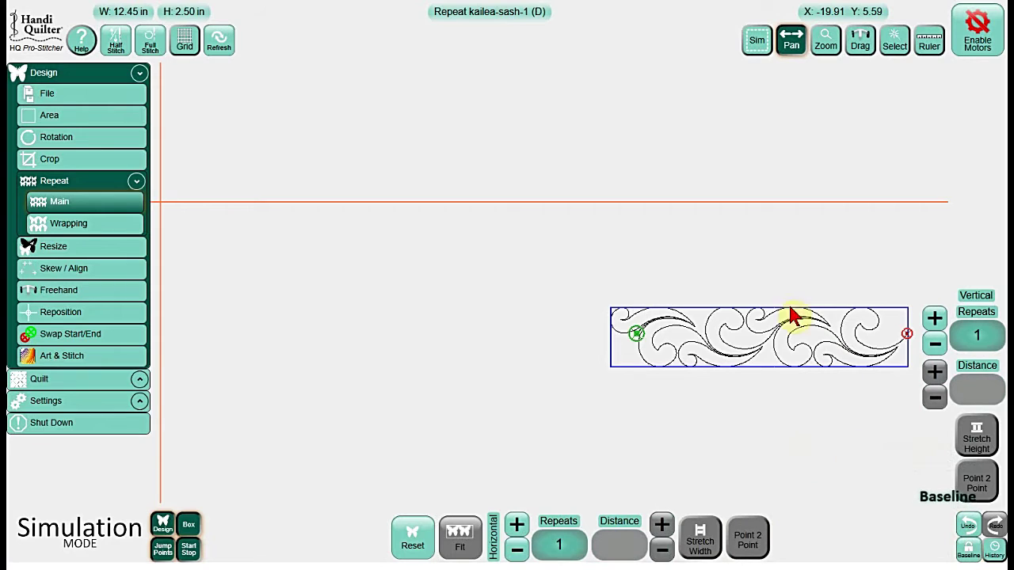
pyautogui.moveTo(749, 311); pyautogui.dragTo(560, 272)
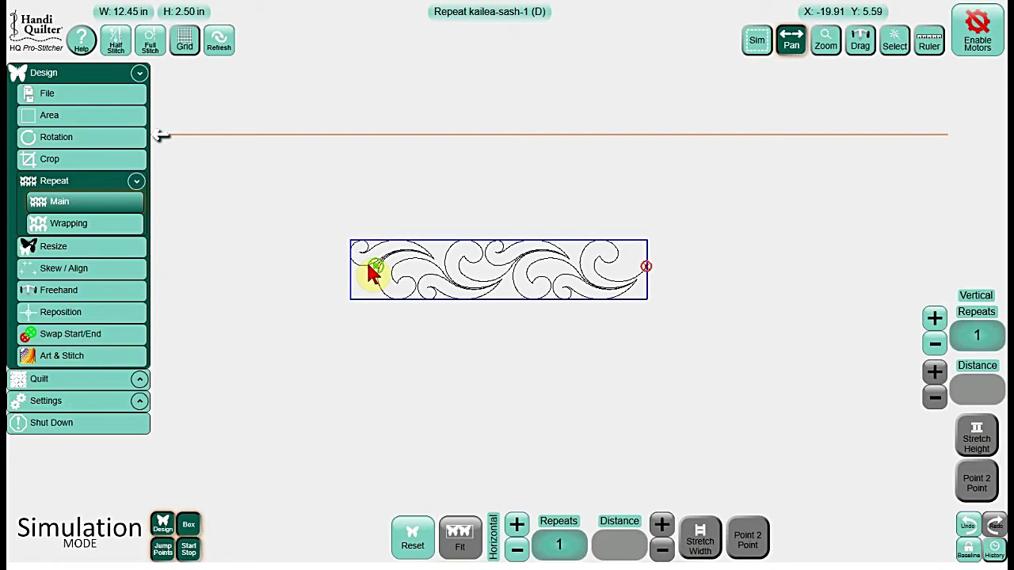
# Show the grid, zoom in, and pull the end point back to segment 1488.
pyautogui.click(187, 49)
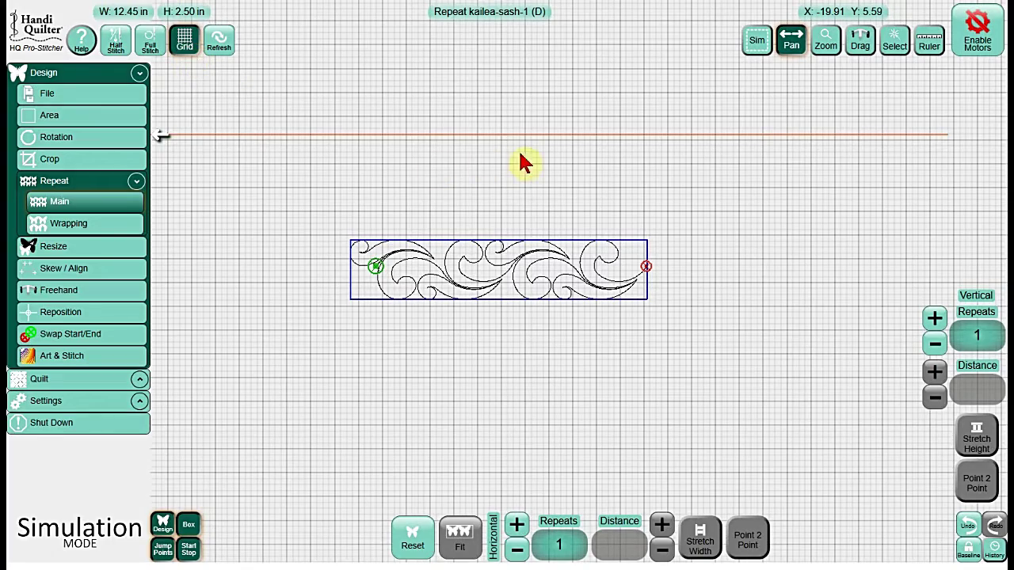
pyautogui.click(825, 46)
pyautogui.moveTo(512, 240); pyautogui.dragTo(679, 253)
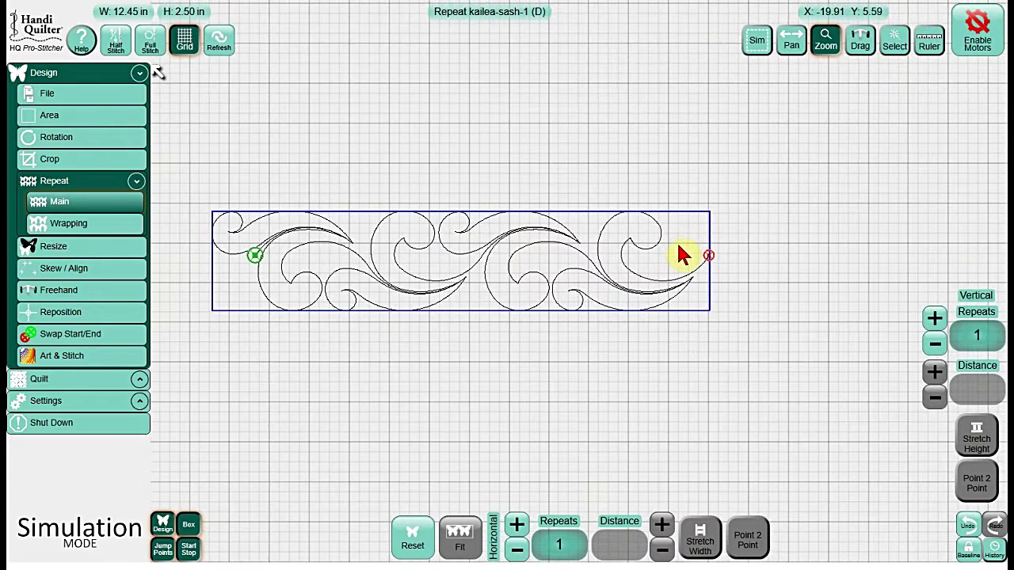
pyautogui.click(55, 384)
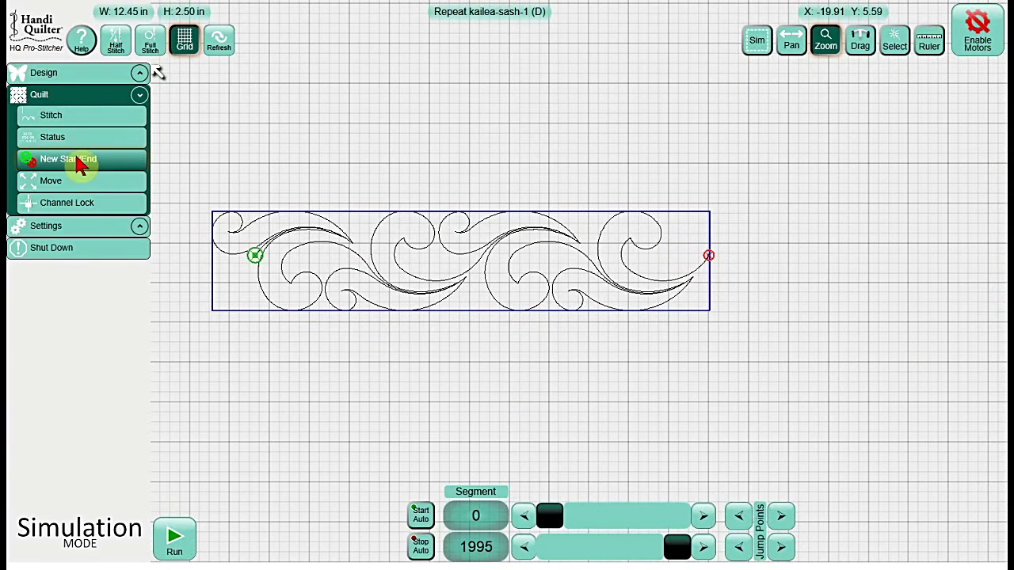
pyautogui.click(613, 550)
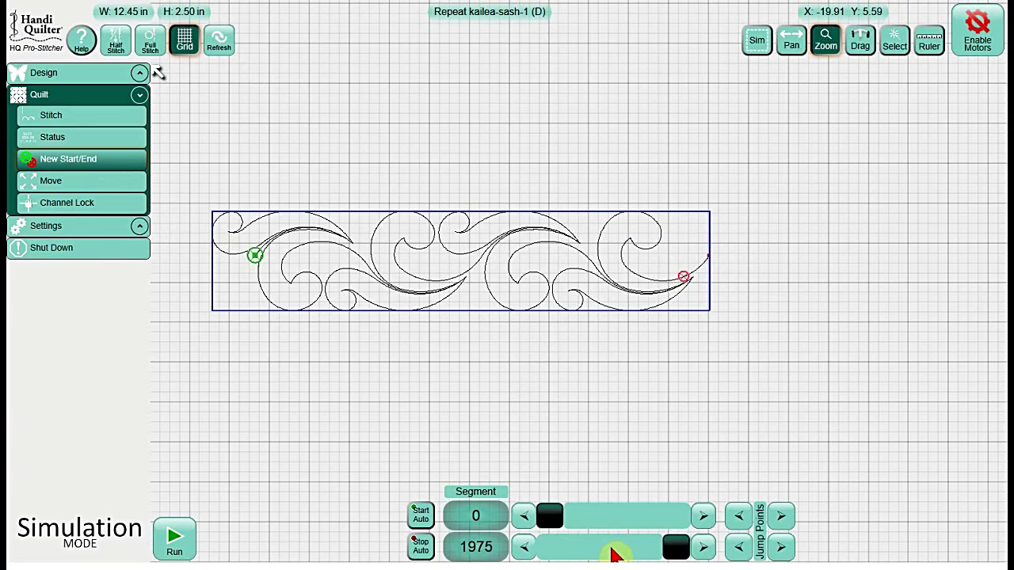
pyautogui.moveTo(612, 555); pyautogui.dragTo(613, 555)
pyautogui.click(704, 547)
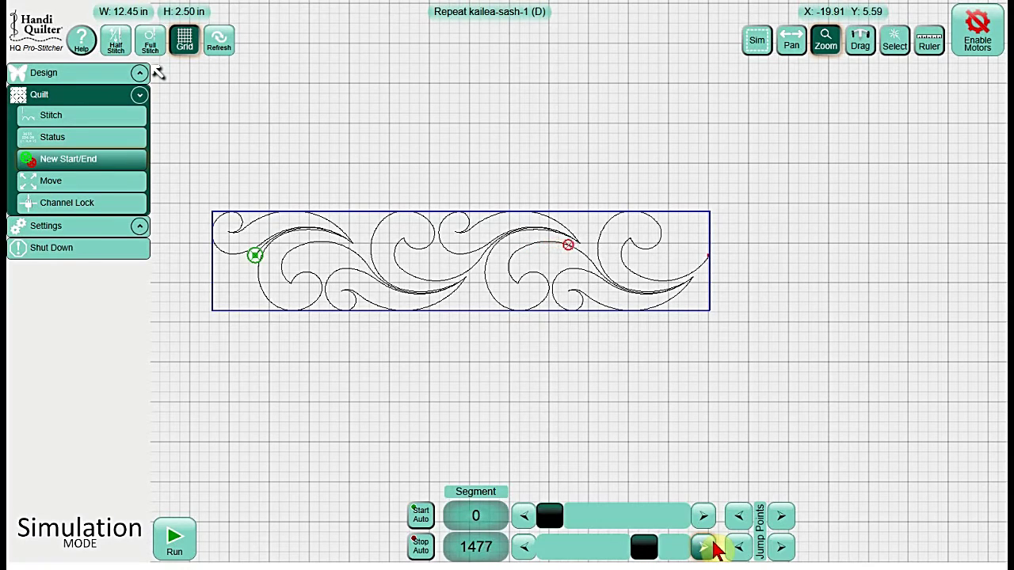
pyautogui.moveTo(713, 544); pyautogui.dragTo(713, 544)
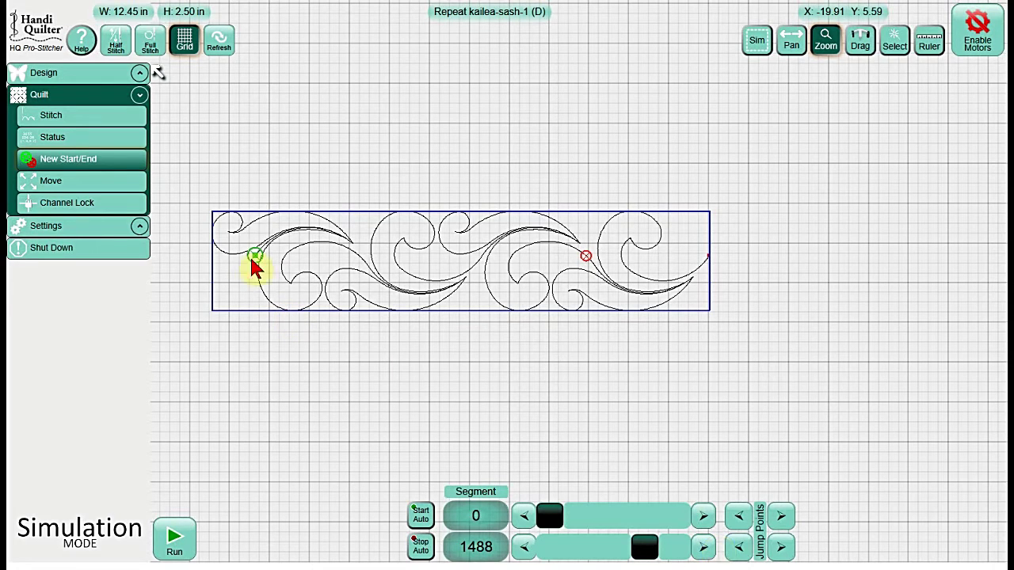
pyautogui.click(94, 79)
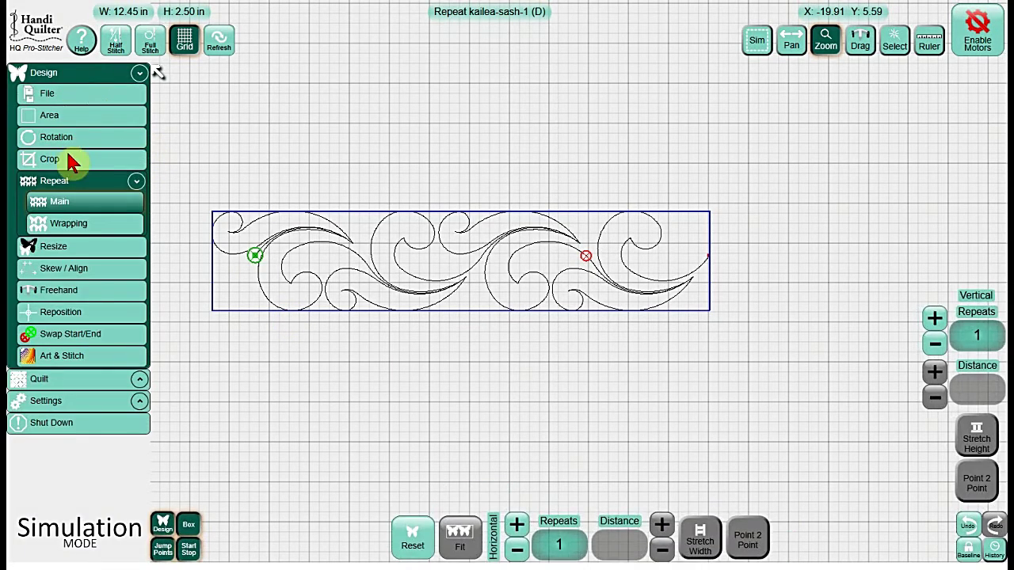
# Crop the doubled sash Start-End to 9.37 x 2.50 in, baseline it, and hide the grid.
pyautogui.click(16, 159)
pyautogui.click(600, 547)
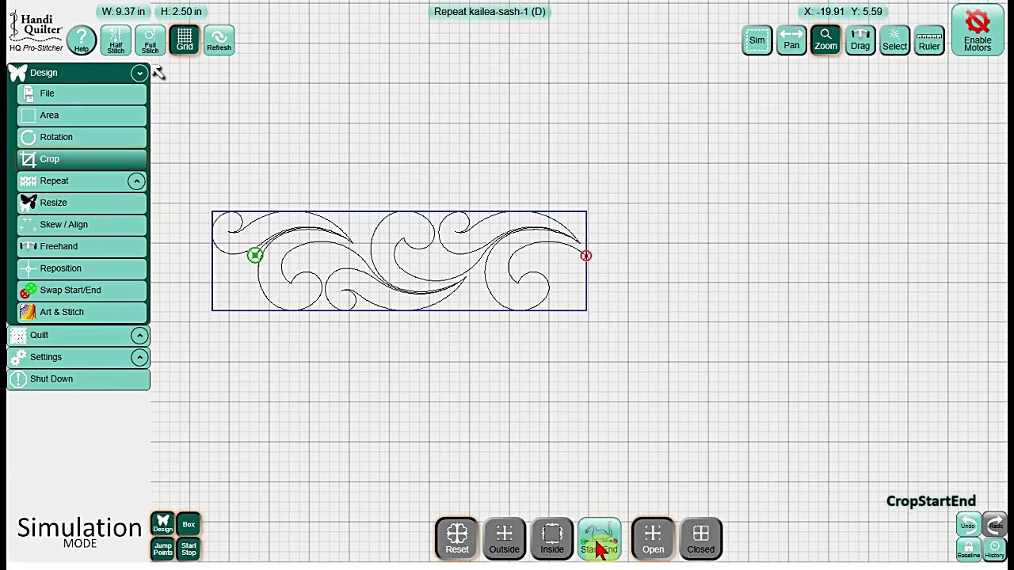
pyautogui.click(969, 551)
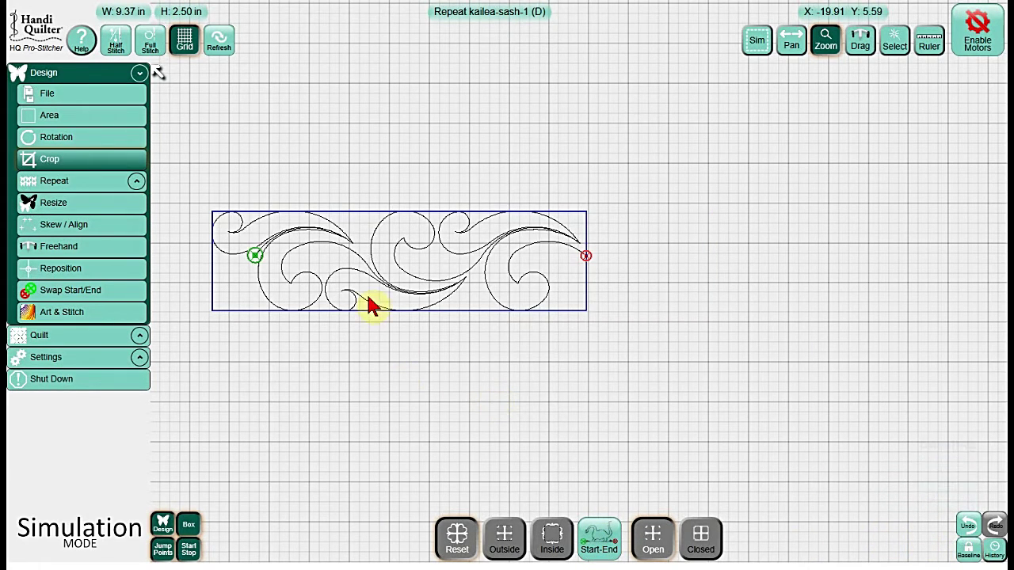
pyautogui.click(189, 54)
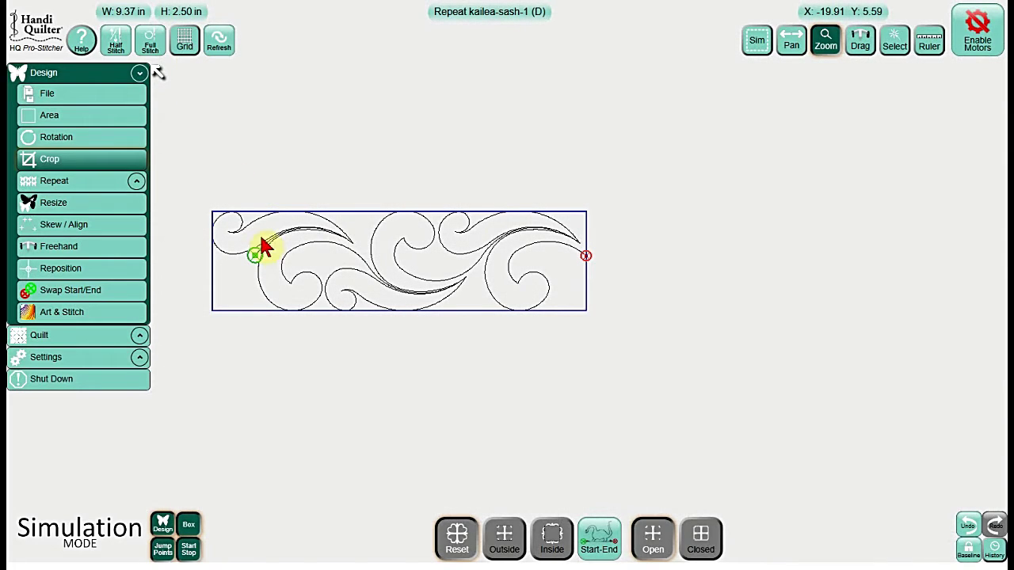
pyautogui.click(404, 314)
pyautogui.click(88, 95)
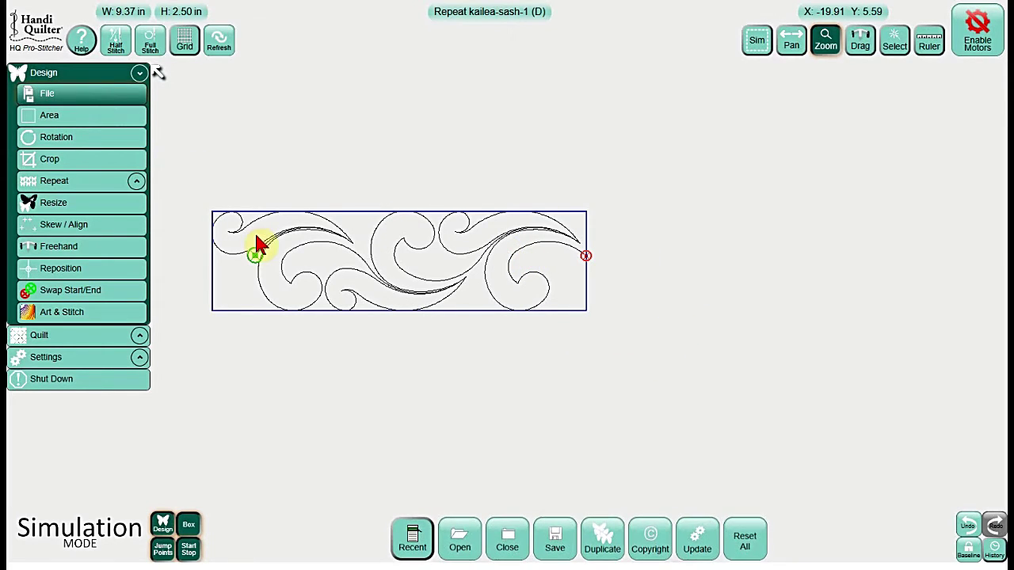
# Duplicate the 9.37-inch sash and select all designs, refitting the view to show both copies.
pyautogui.click(606, 541)
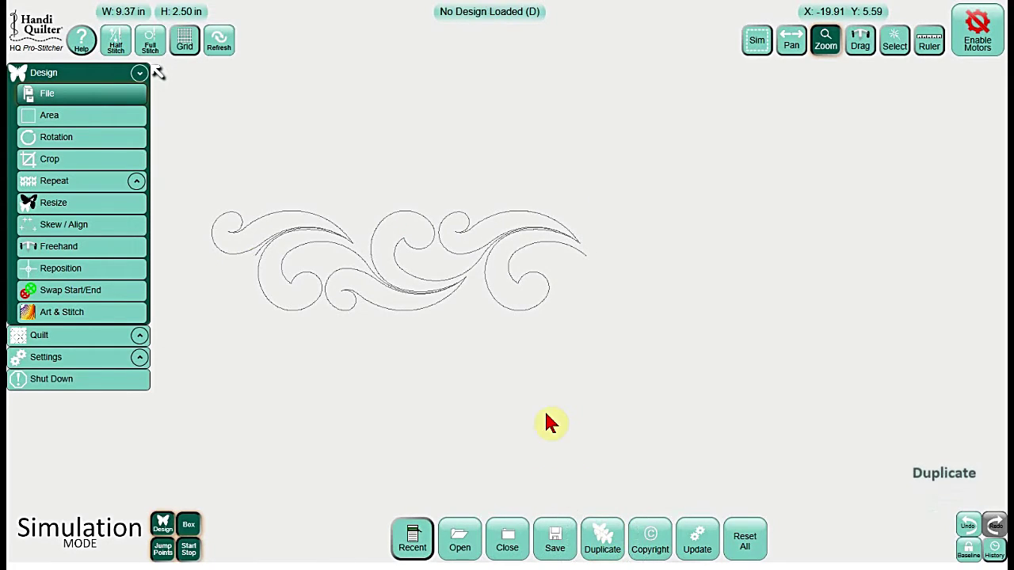
pyautogui.click(895, 39)
pyautogui.click(942, 72)
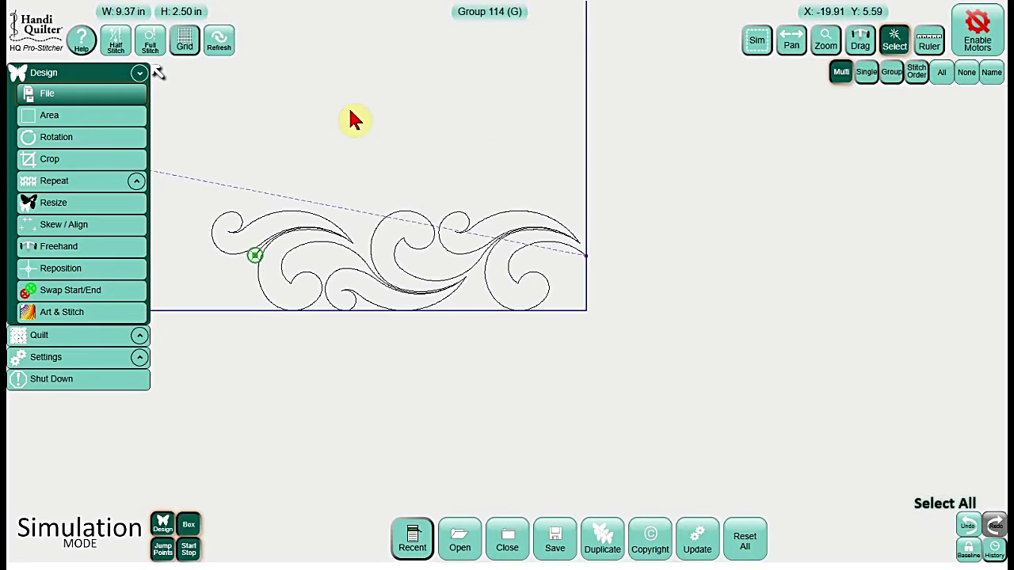
pyautogui.click(220, 41)
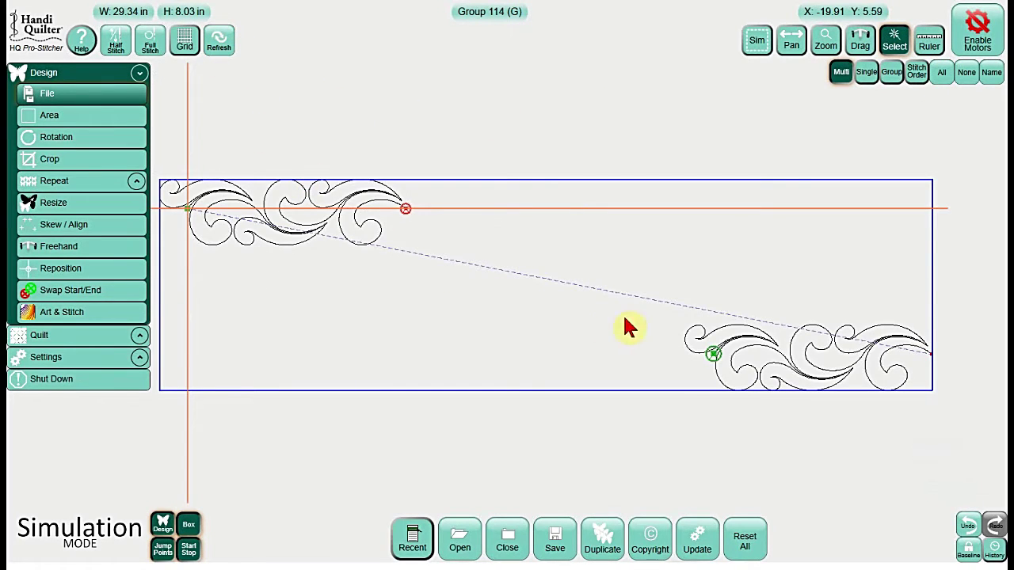
# Select only the upper-left sash copy from the design list.
pyautogui.click(300, 225)
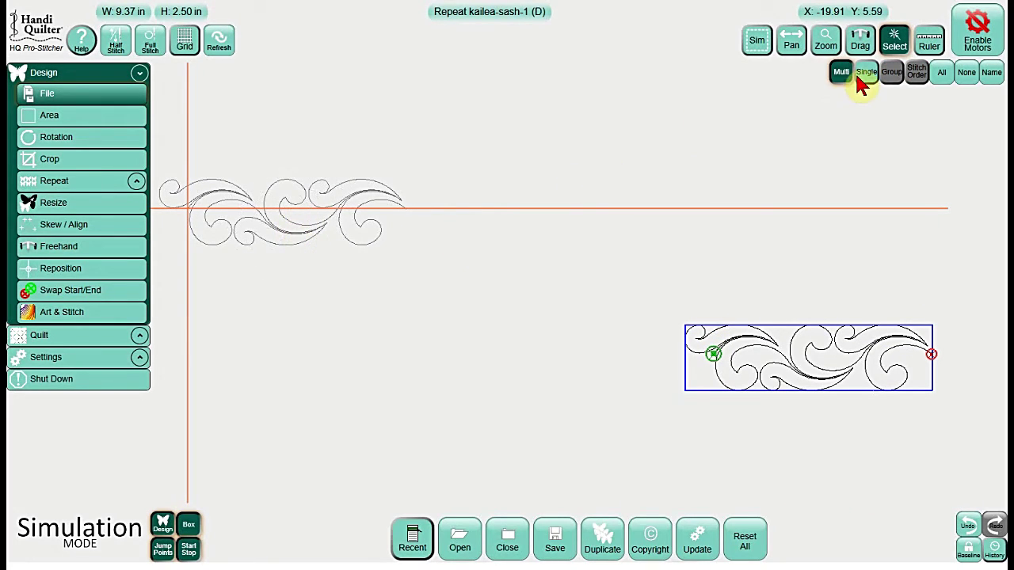
pyautogui.click(864, 76)
pyautogui.click(917, 129)
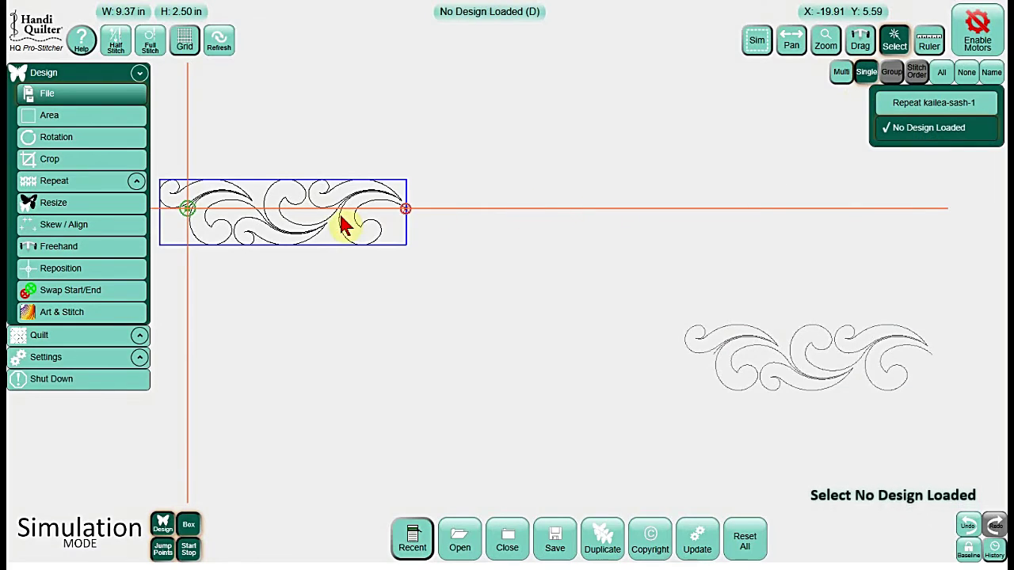
# Mirror the upper-left sash copy horizontally and switch to simulated needle positioning.
pyautogui.click(82, 141)
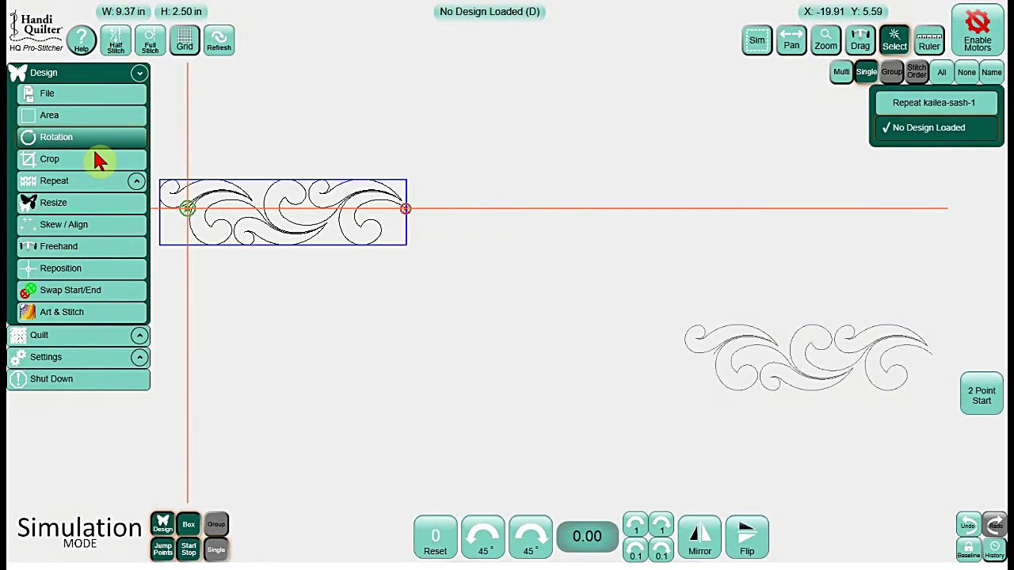
pyautogui.click(698, 539)
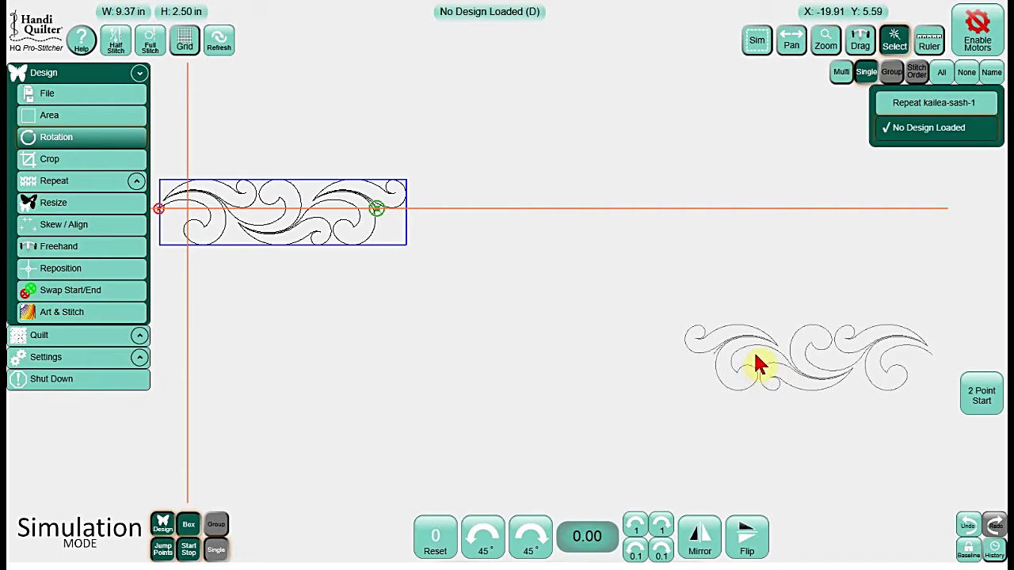
pyautogui.click(752, 49)
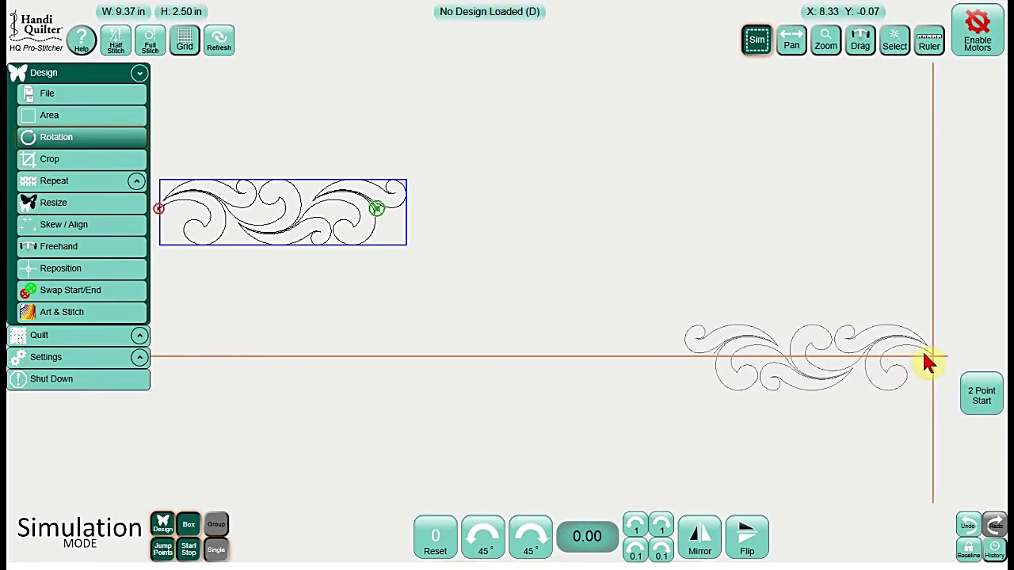
pyautogui.click(894, 48)
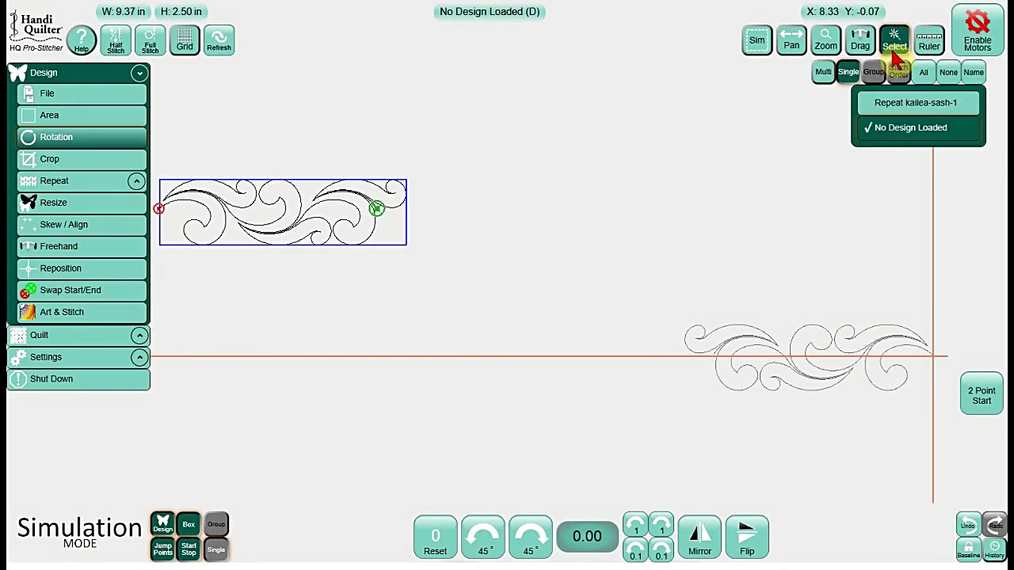
# Run the lower-right sash's last stitch segment so the needle rests at X 8.24, Y 0.02, then select the upper-left copy.
pyautogui.click(908, 110)
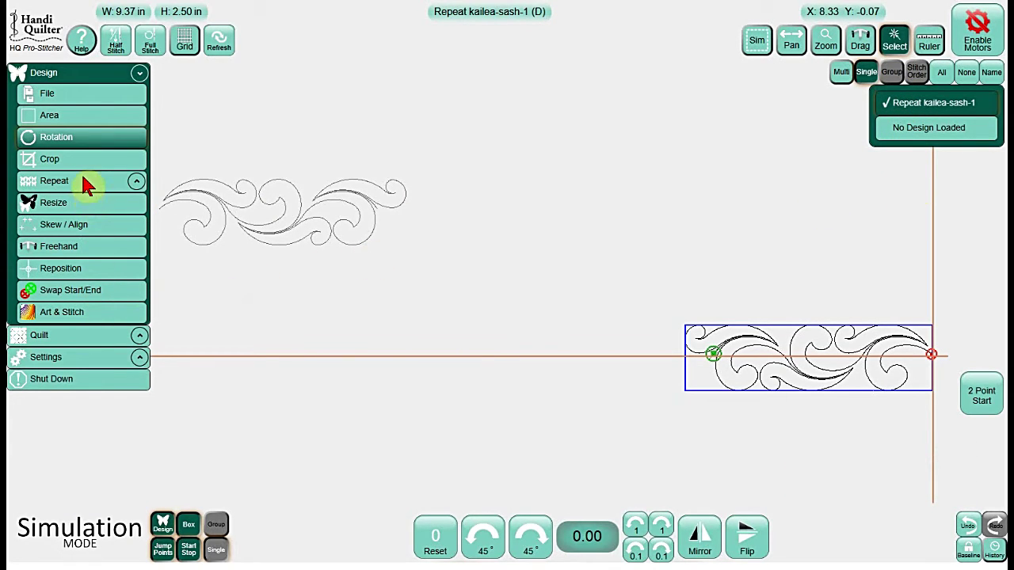
pyautogui.click(74, 336)
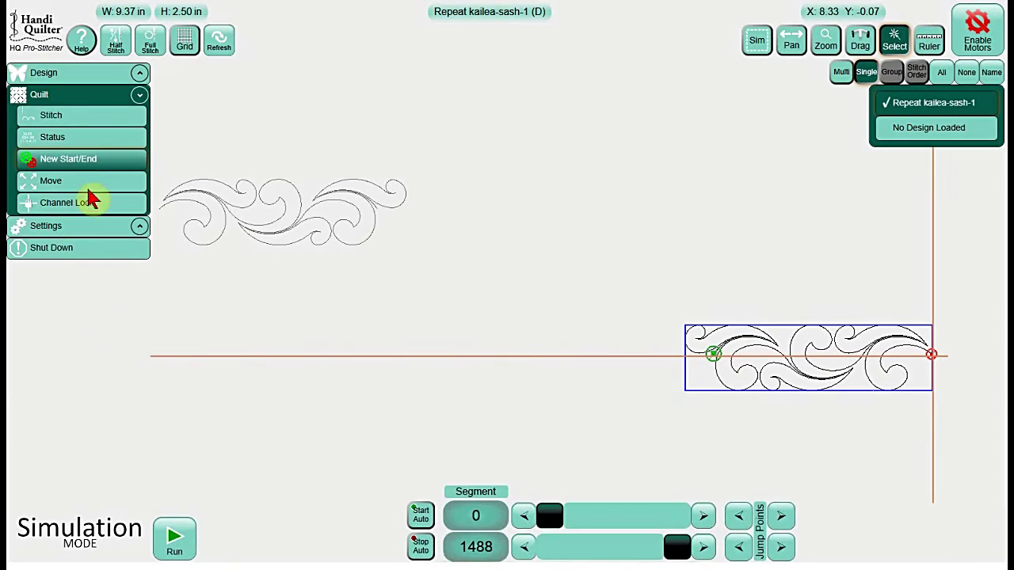
pyautogui.moveTo(553, 516); pyautogui.dragTo(729, 544)
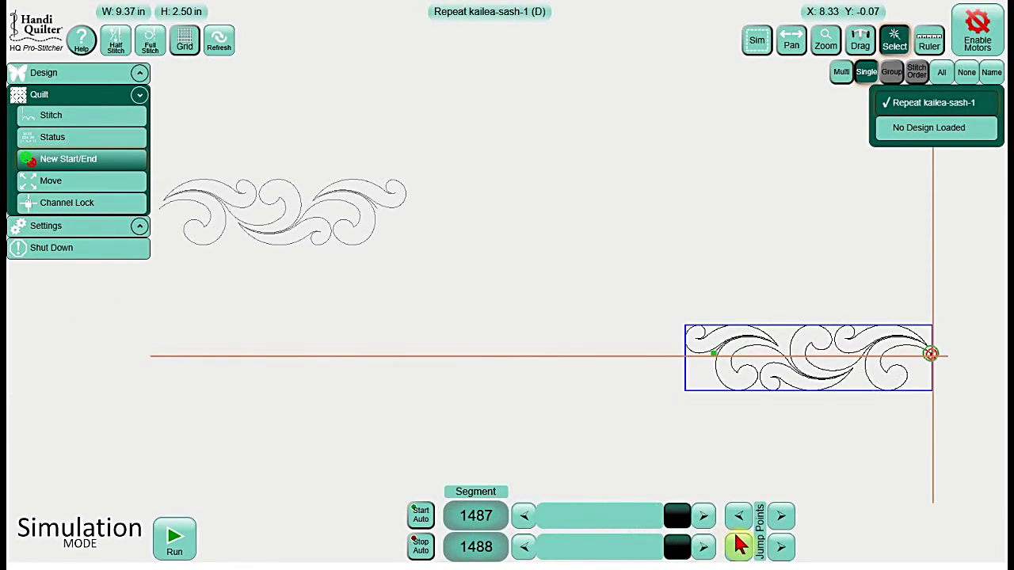
pyautogui.click(174, 545)
pyautogui.click(174, 546)
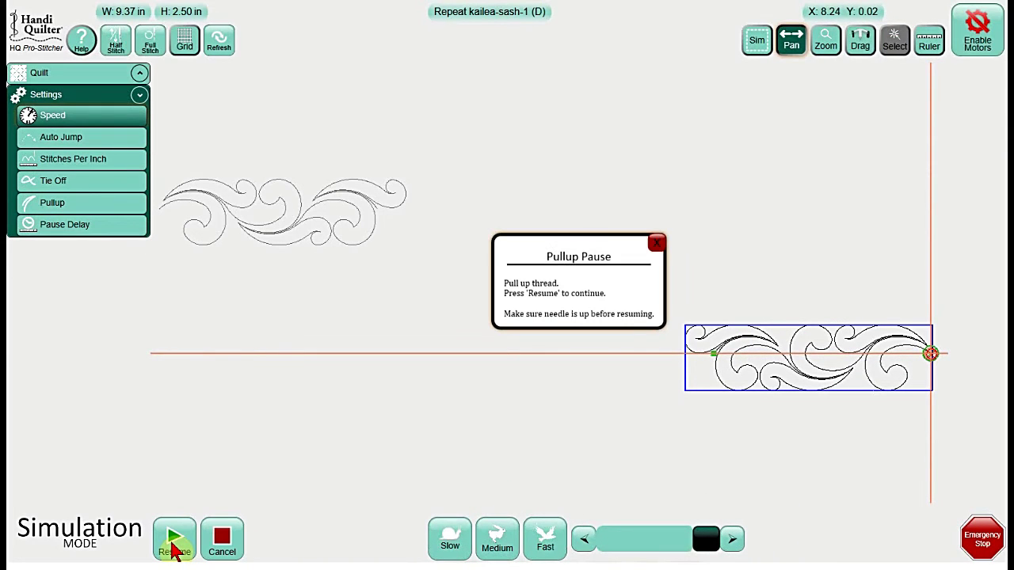
pyautogui.click(982, 540)
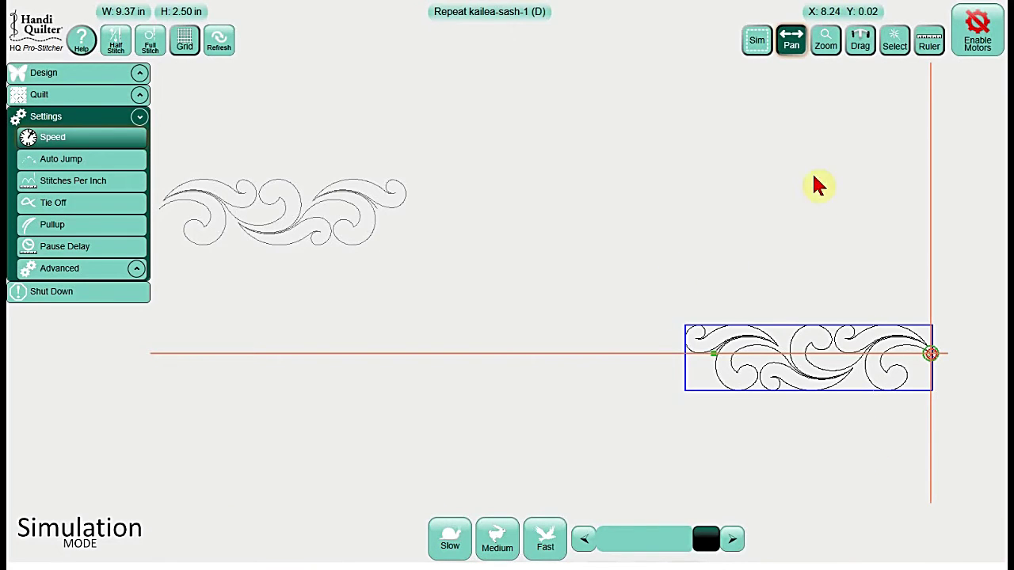
pyautogui.click(880, 52)
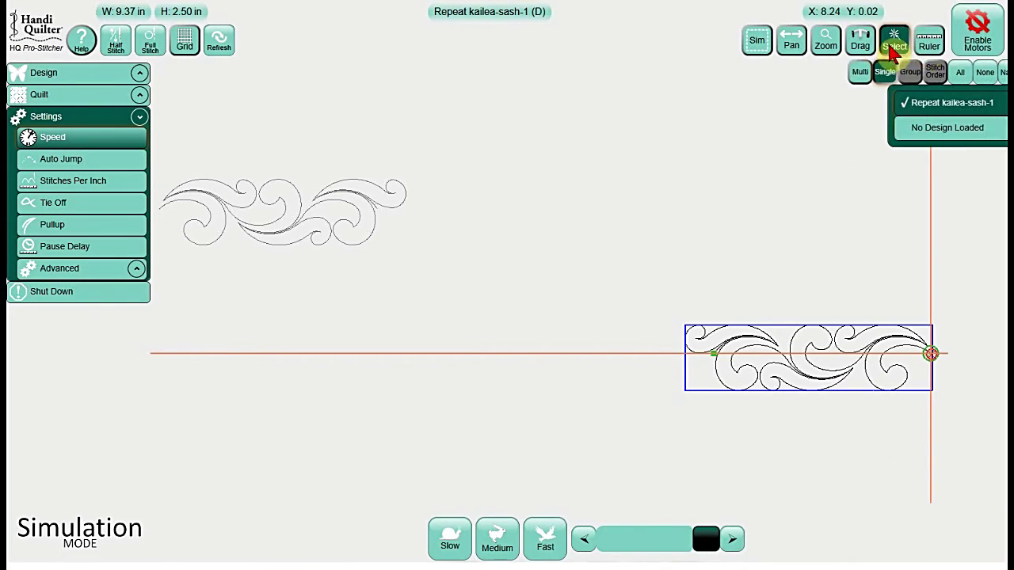
pyautogui.click(916, 136)
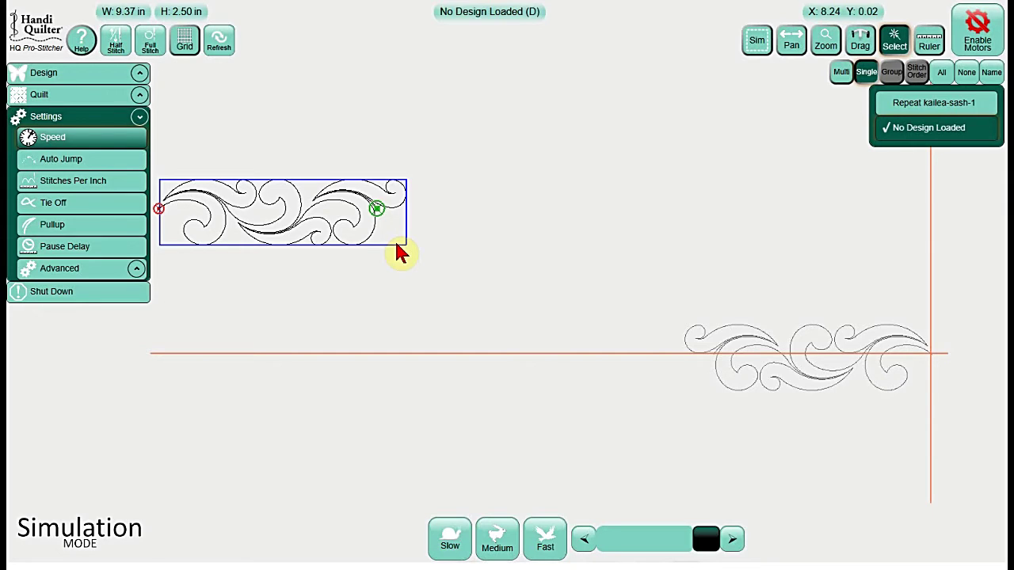
# Swap the upper-left sash's start and end points so stitching begins at its left tip.
pyautogui.click(302, 219)
pyautogui.click(301, 218)
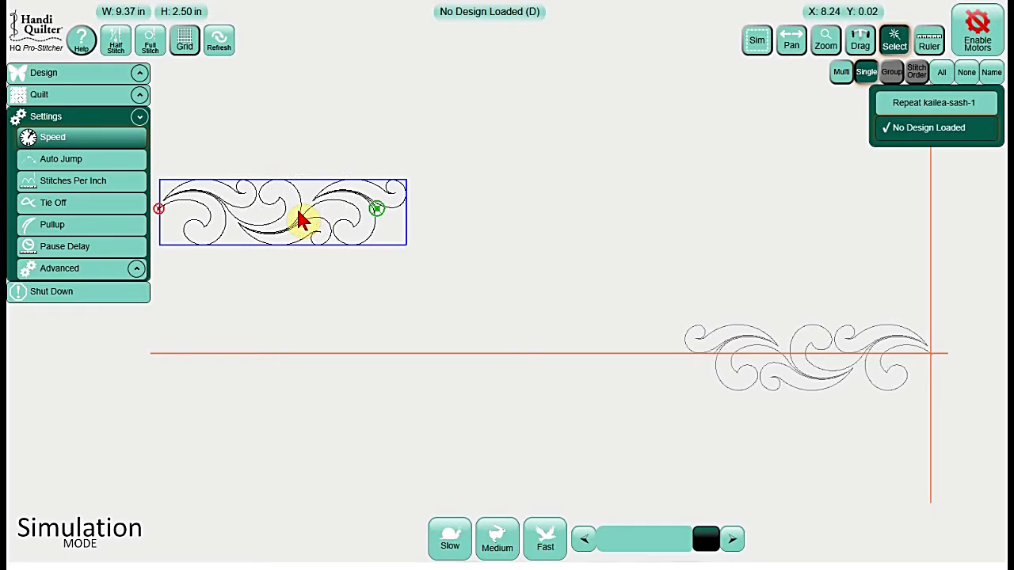
pyautogui.click(73, 75)
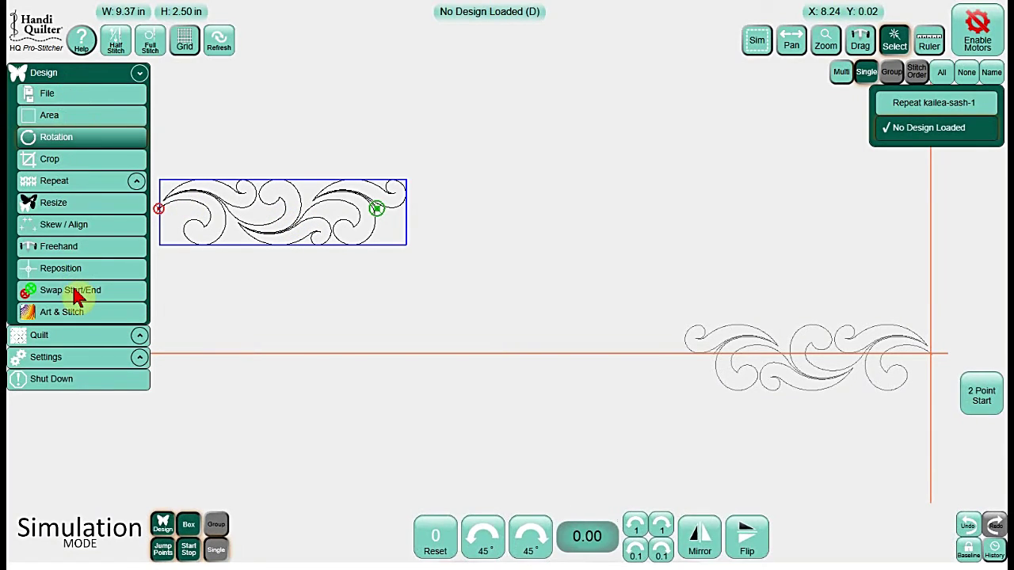
pyautogui.click(77, 293)
pyautogui.click(572, 544)
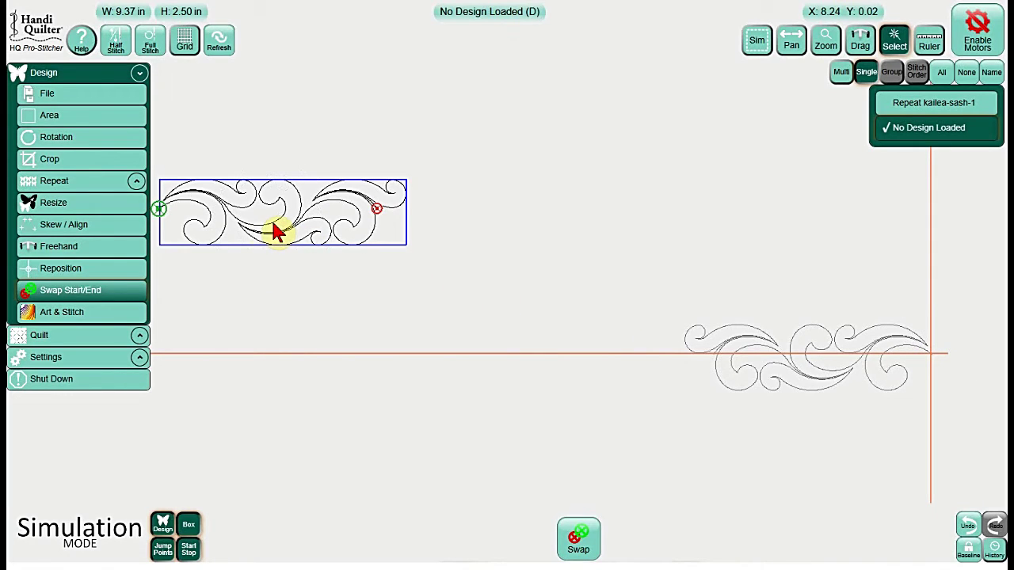
pyautogui.click(82, 96)
pyautogui.click(70, 270)
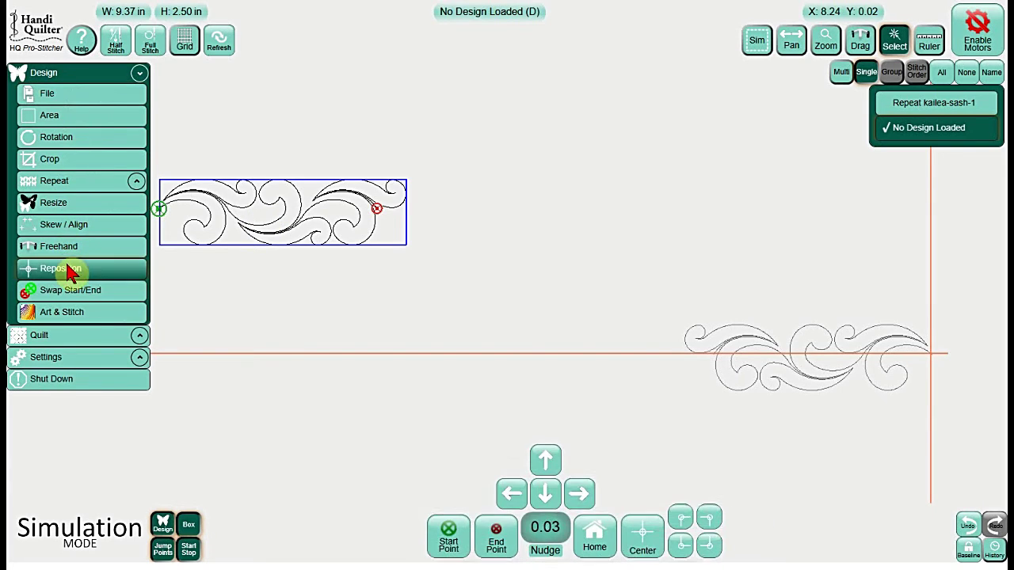
# Reposition the mirrored sash so its start point meets the needle at the other copy's tip.
pyautogui.click(290, 220)
pyautogui.click(290, 224)
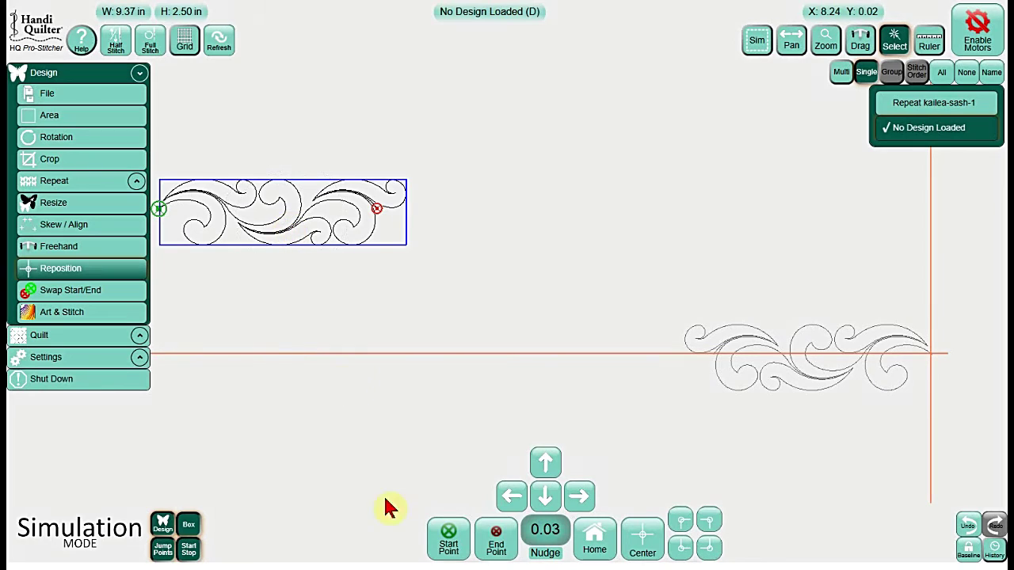
pyautogui.click(446, 550)
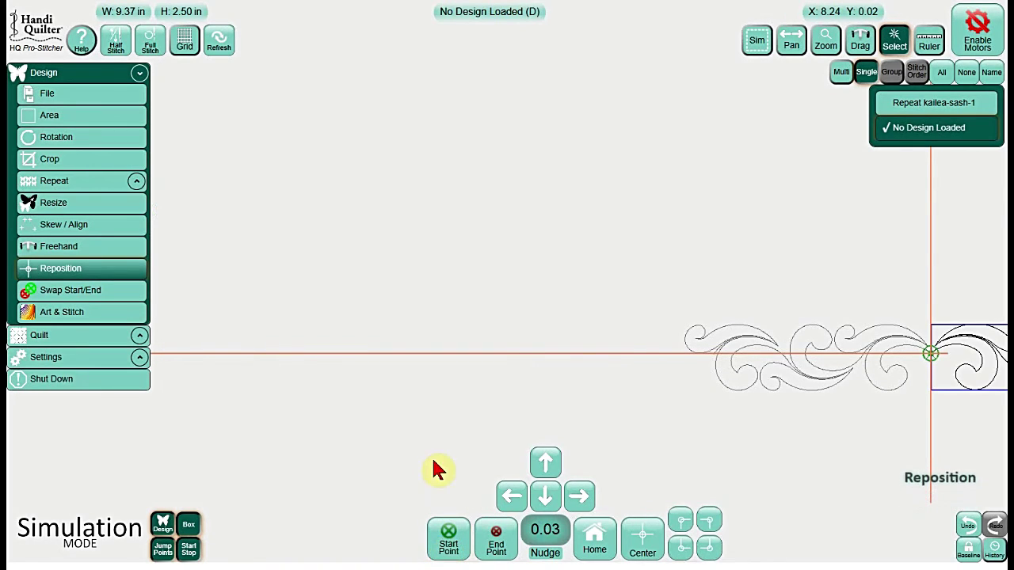
# Refit the view around the joined 18.71 x 2.53 in border, deselect both sashes, and enable simulation.
pyautogui.click(941, 74)
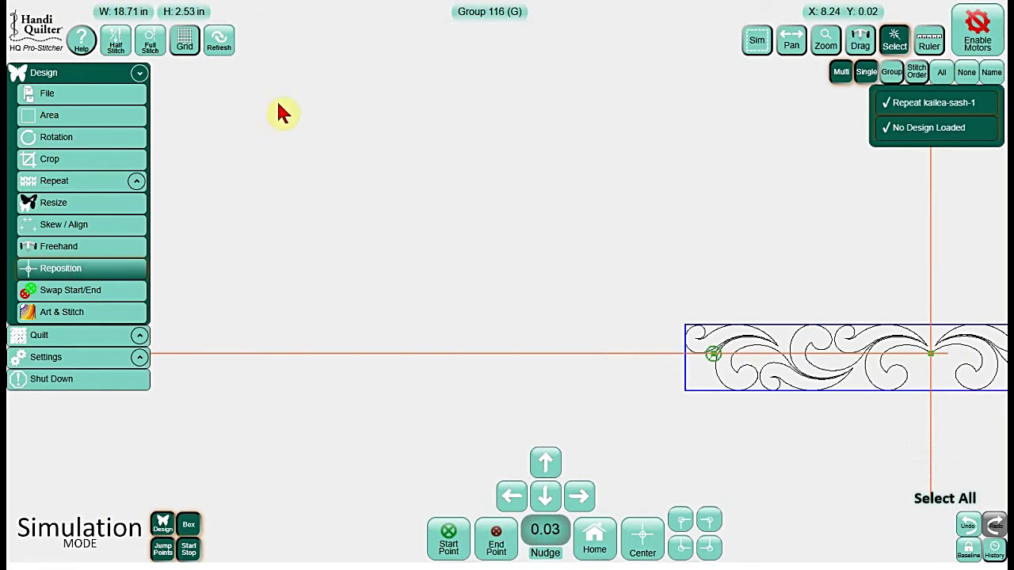
pyautogui.click(222, 46)
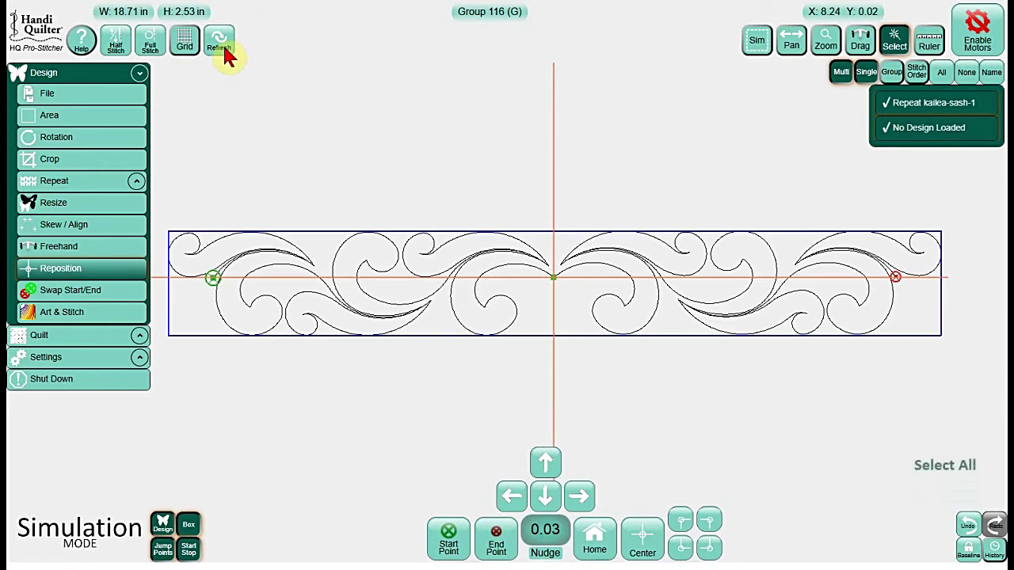
pyautogui.click(484, 166)
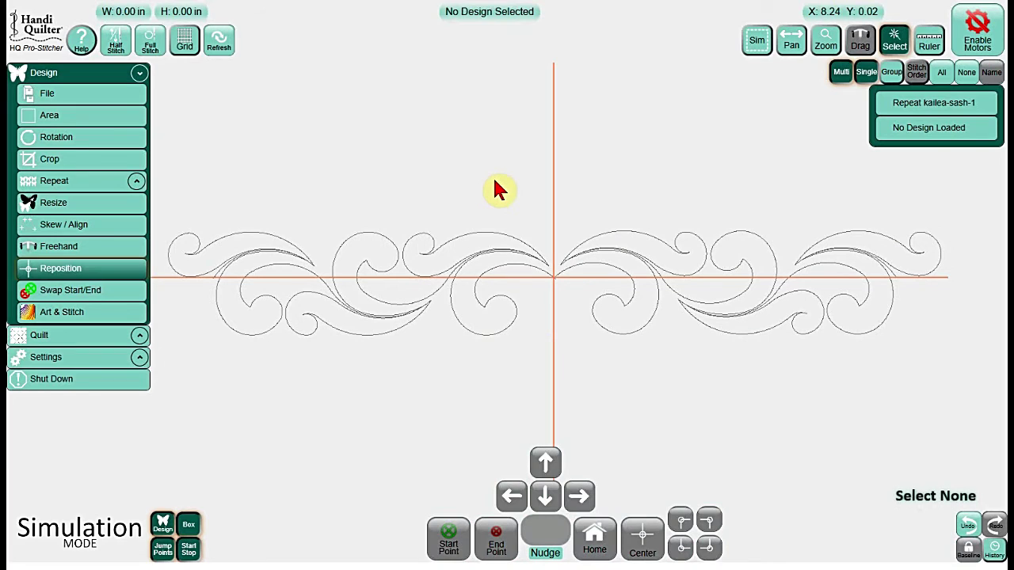
pyautogui.click(755, 45)
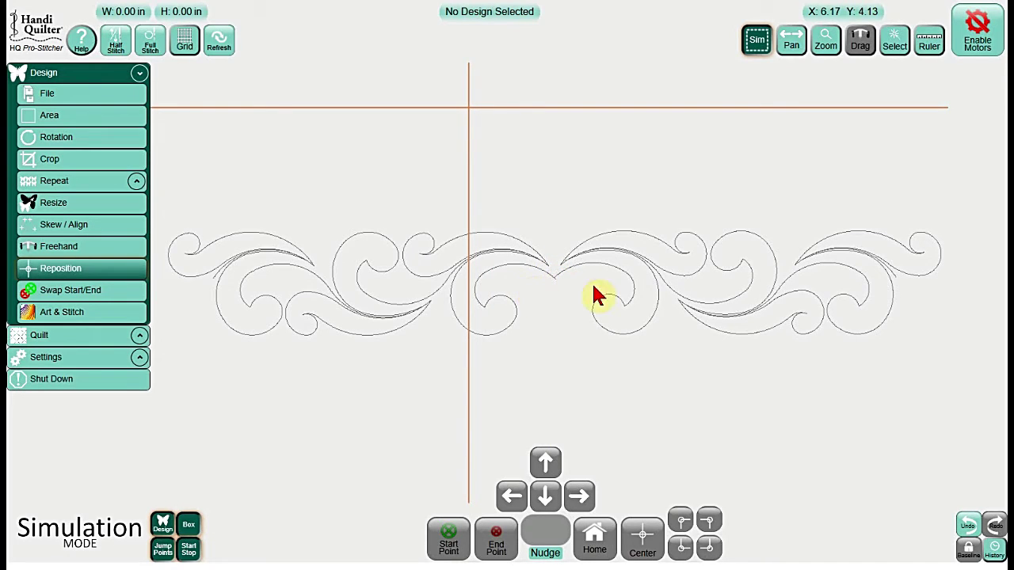
# Nudge the right-hand sash down 0.03 in to line up with the other copy.
pyautogui.click(663, 268)
pyautogui.click(885, 45)
pyautogui.click(885, 137)
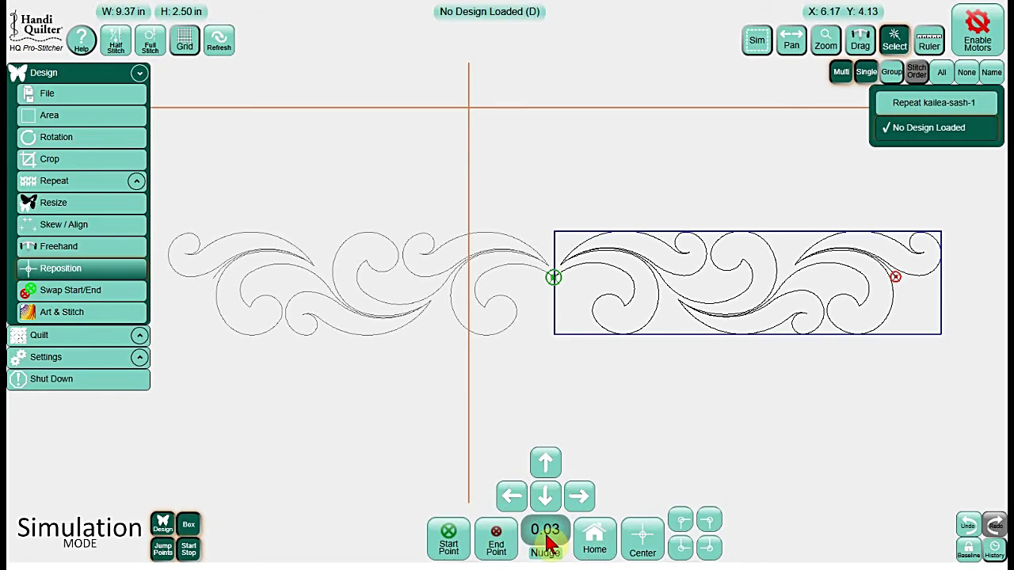
pyautogui.click(545, 499)
pyautogui.click(544, 498)
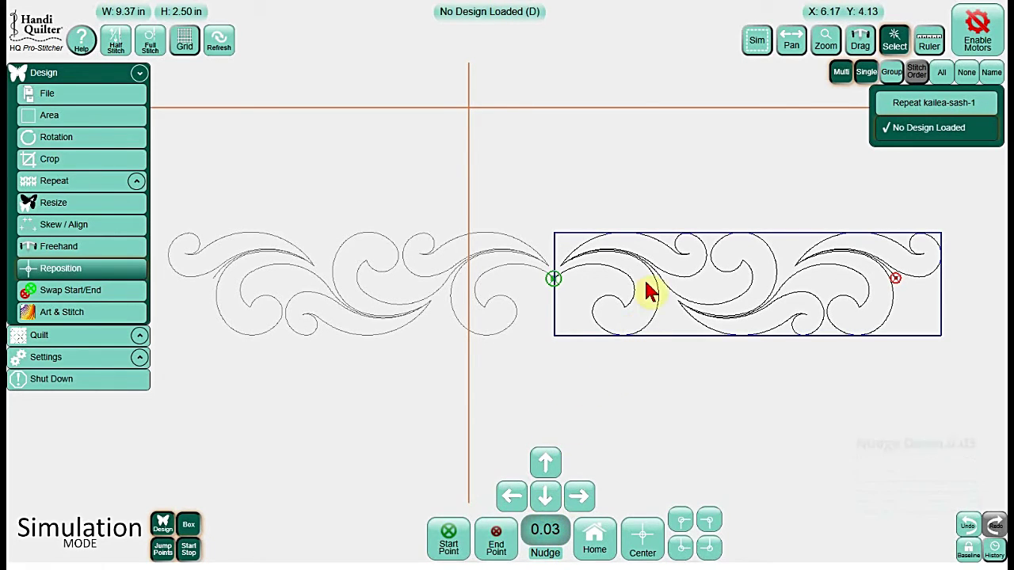
# Select both sashes and merge them into one design, Merged Group 116 (18.71 x 2.50 in).
pyautogui.click(935, 75)
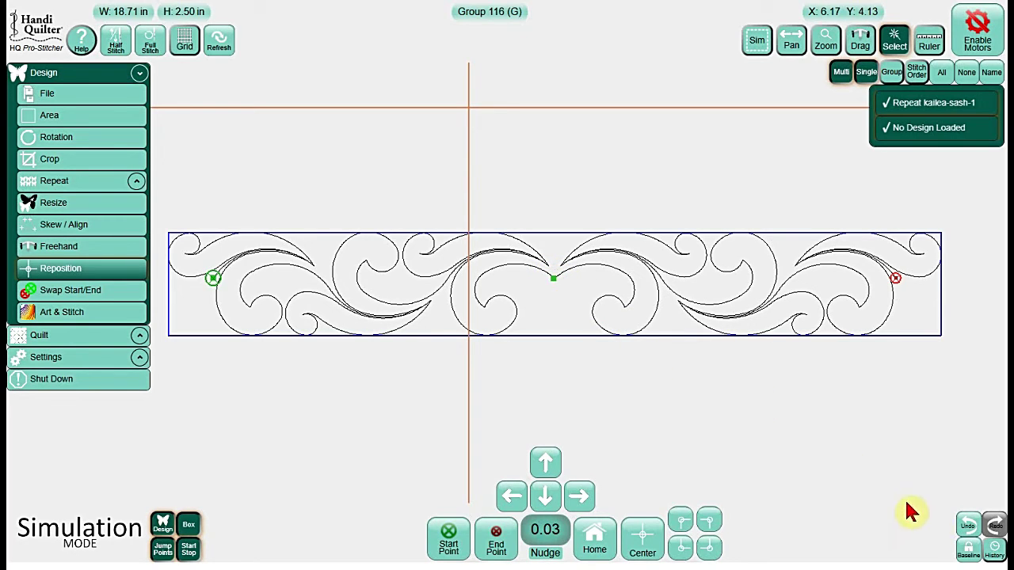
pyautogui.click(964, 549)
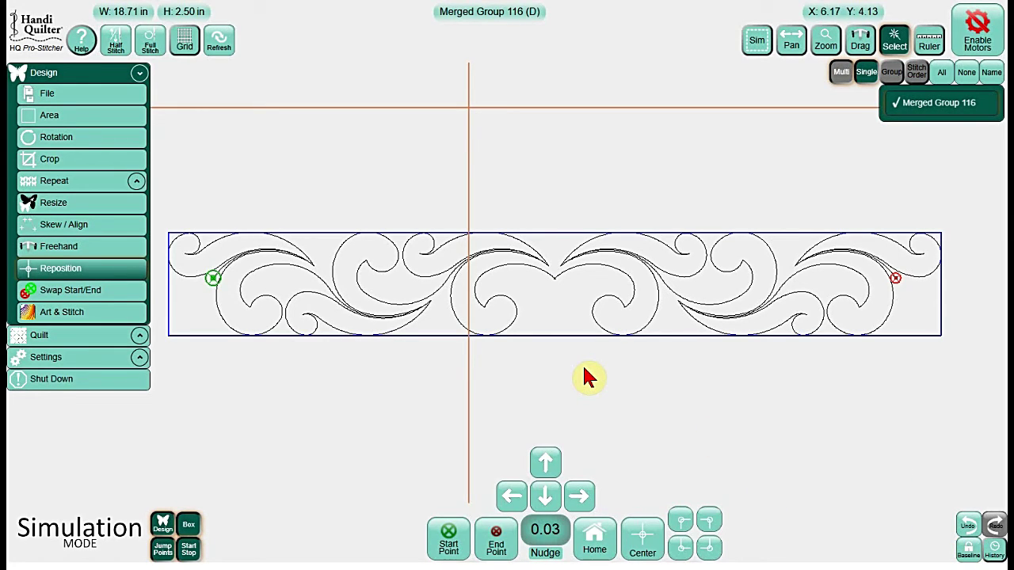
pyautogui.click(213, 277)
pyautogui.click(60, 339)
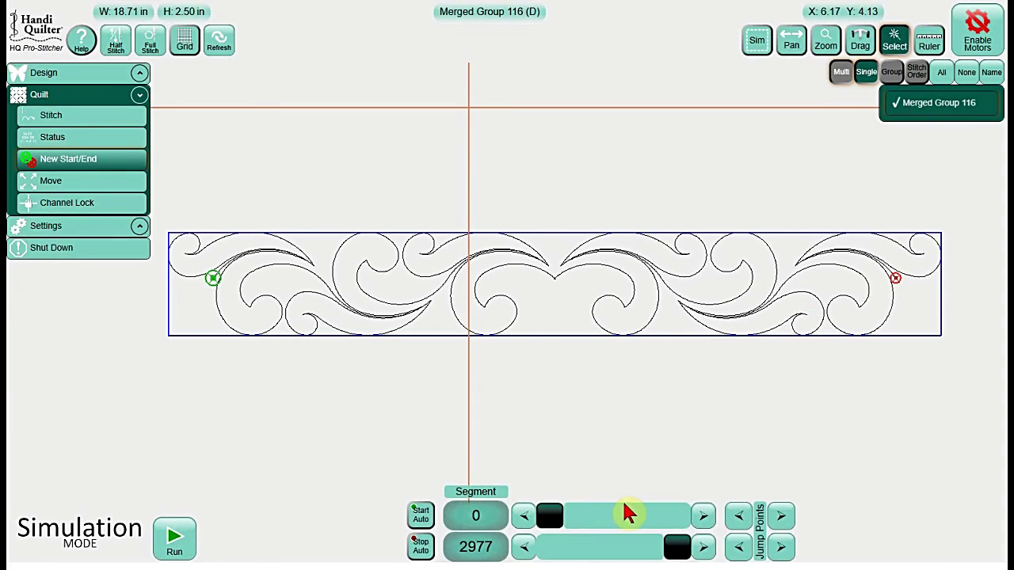
# Advance Merged Group 116's starting stitch segment to 31, leaving the end at 2977.
pyautogui.click(702, 517)
pyautogui.click(703, 517)
pyautogui.click(703, 517)
pyautogui.click(703, 517)
pyautogui.moveTo(703, 519); pyautogui.dragTo(703, 519)
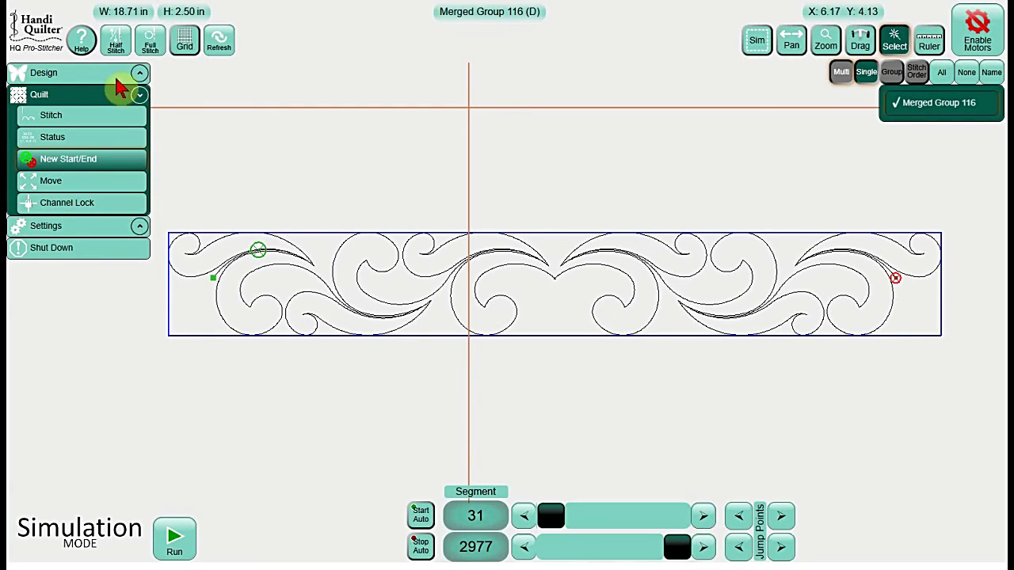
pyautogui.click(70, 72)
# Discard the merged border unsaved and load the 35 x 35 in Kailea Layout.hqf from recent files.
pyautogui.click(76, 97)
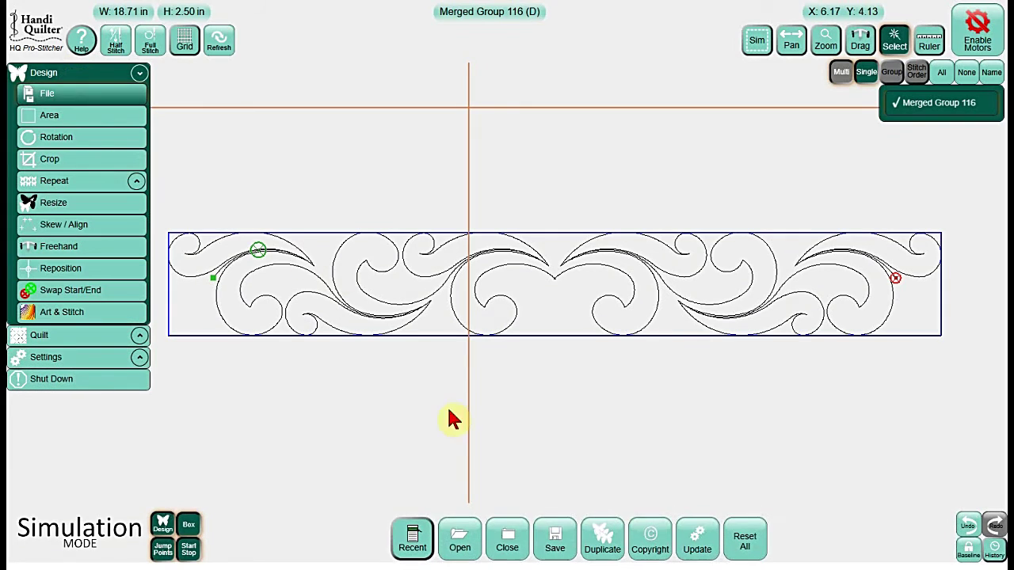
pyautogui.click(521, 545)
pyautogui.click(507, 305)
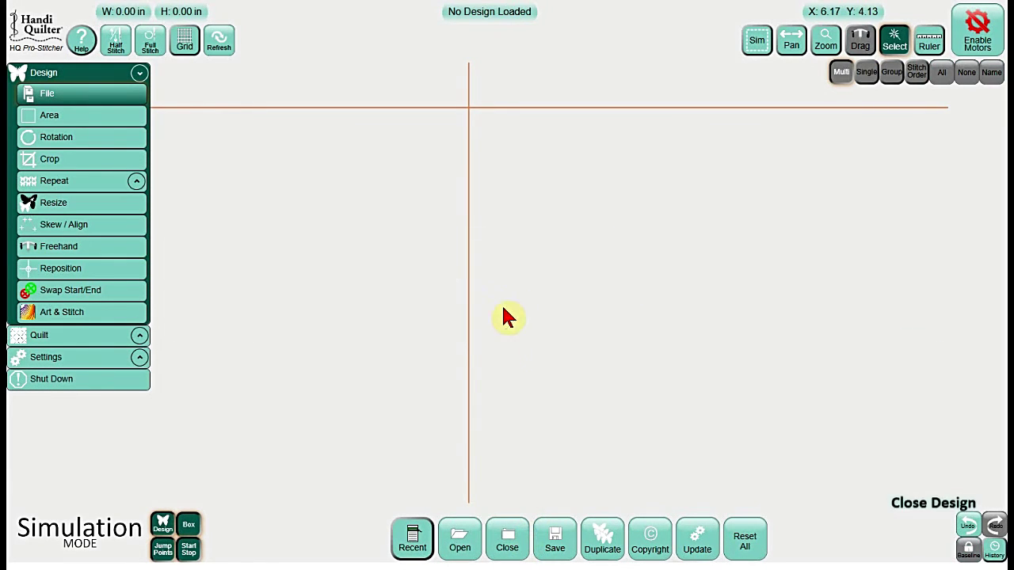
pyautogui.click(413, 537)
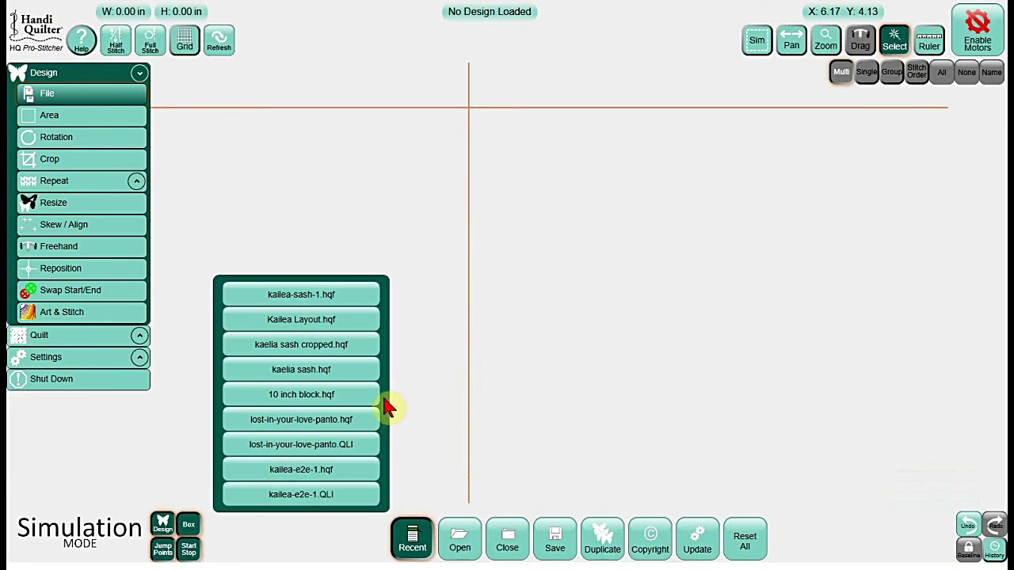
pyautogui.click(318, 323)
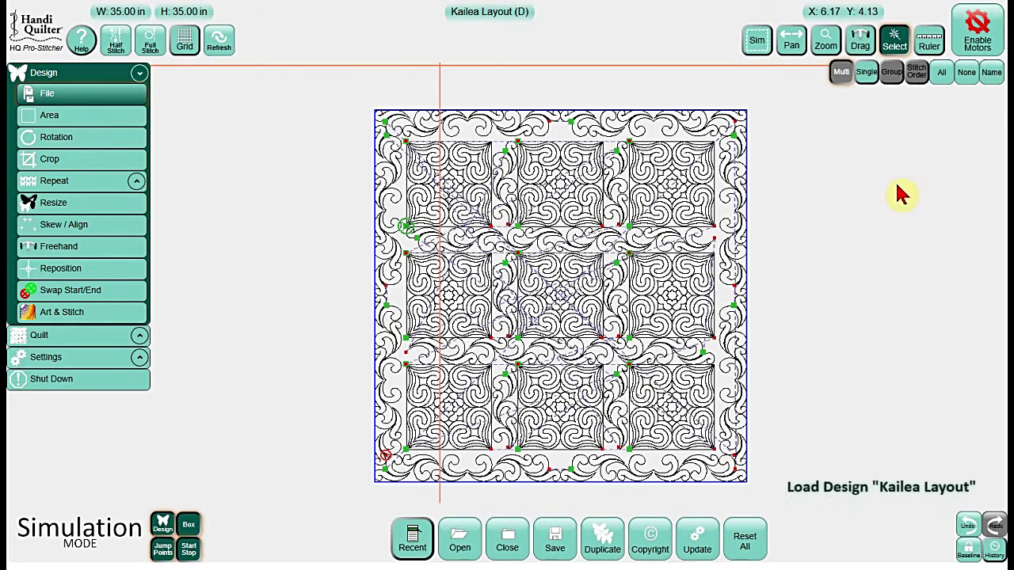
pyautogui.click(966, 72)
pyautogui.click(745, 40)
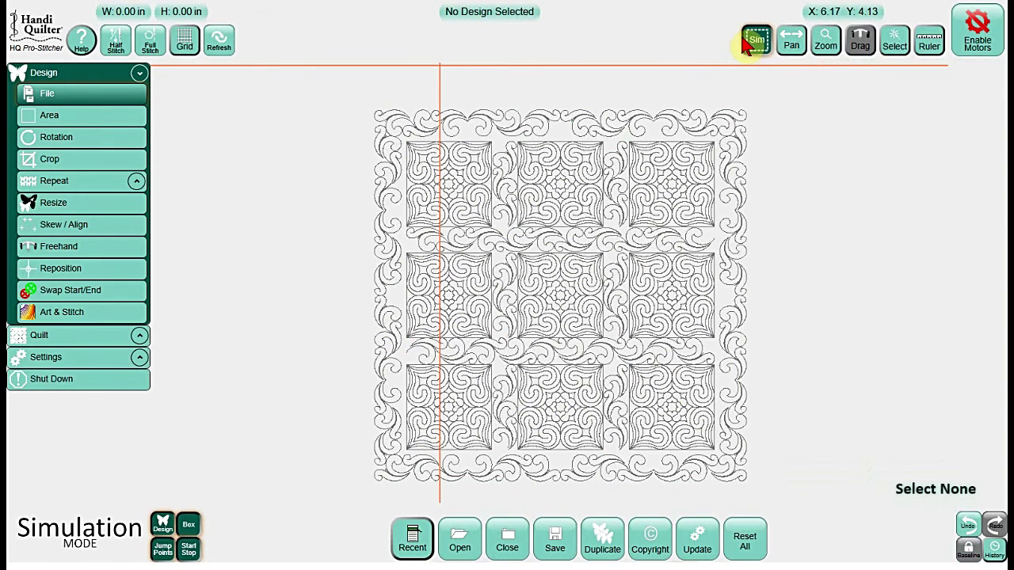